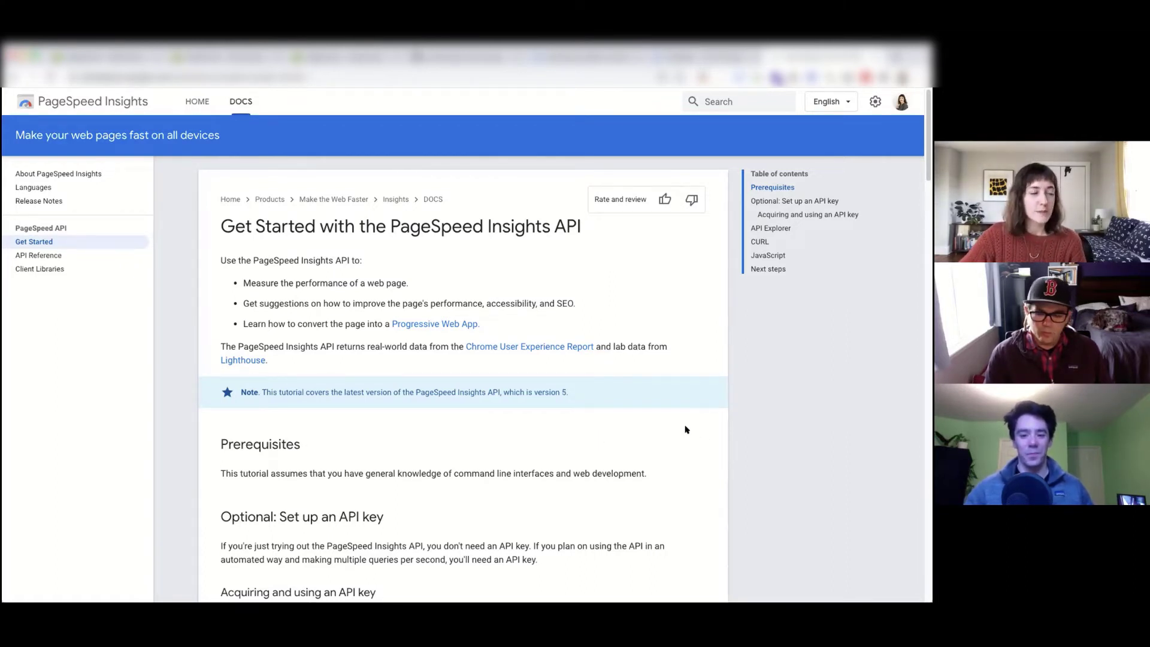
Review how to acquire an API key in the PageSpeed Insights API guide, briefly opening and cancelling the Get a Key dialog.
scroll(686, 431, "down", 3)
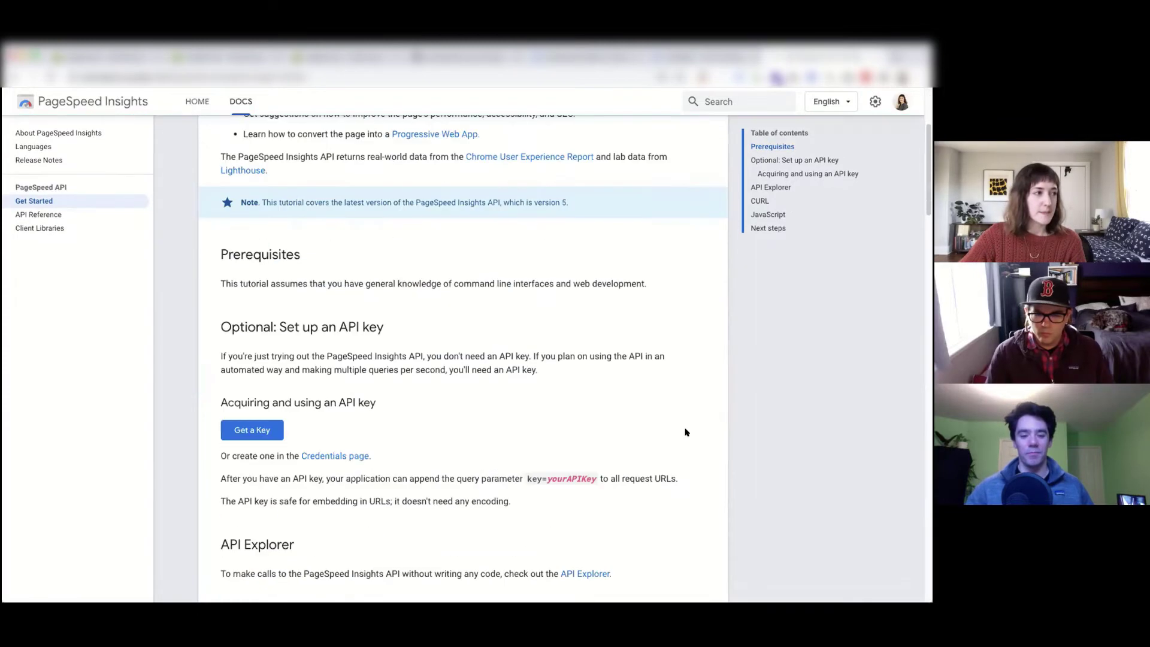
left_click(249, 430)
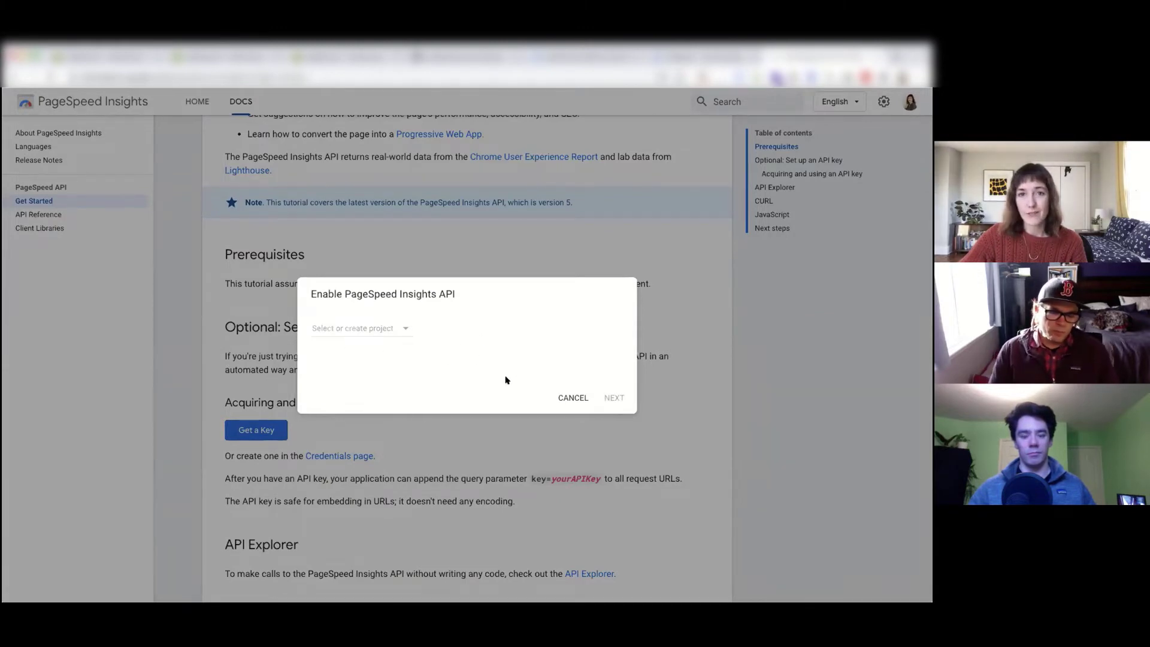
left_click(566, 397)
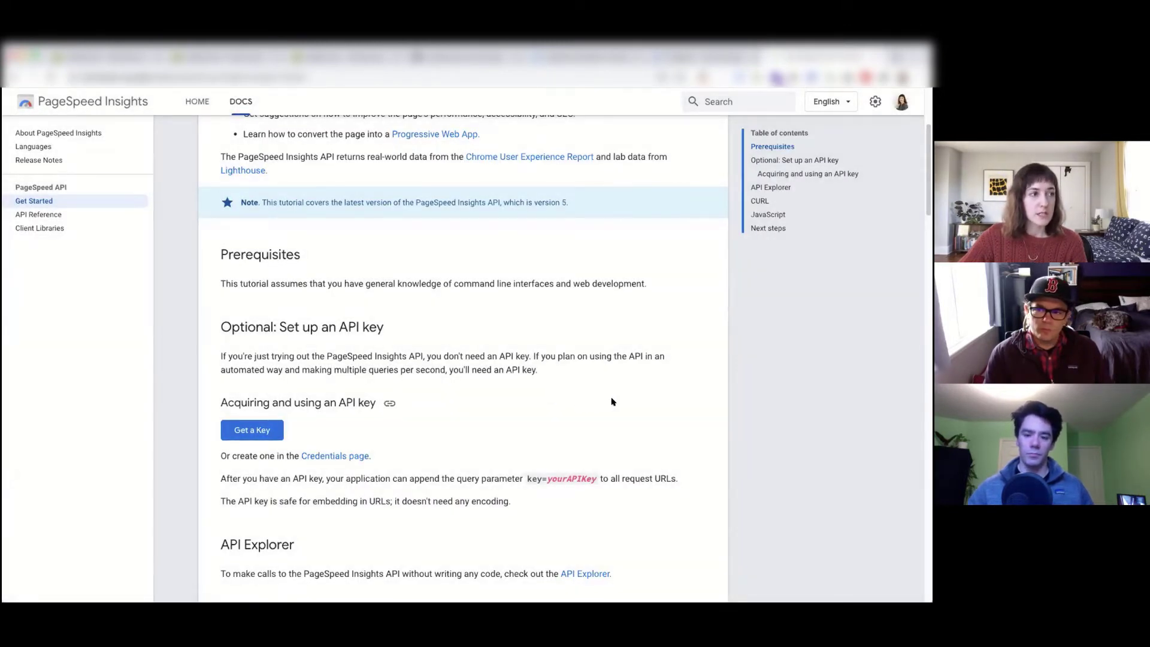
scroll(634, 413, "down", 5)
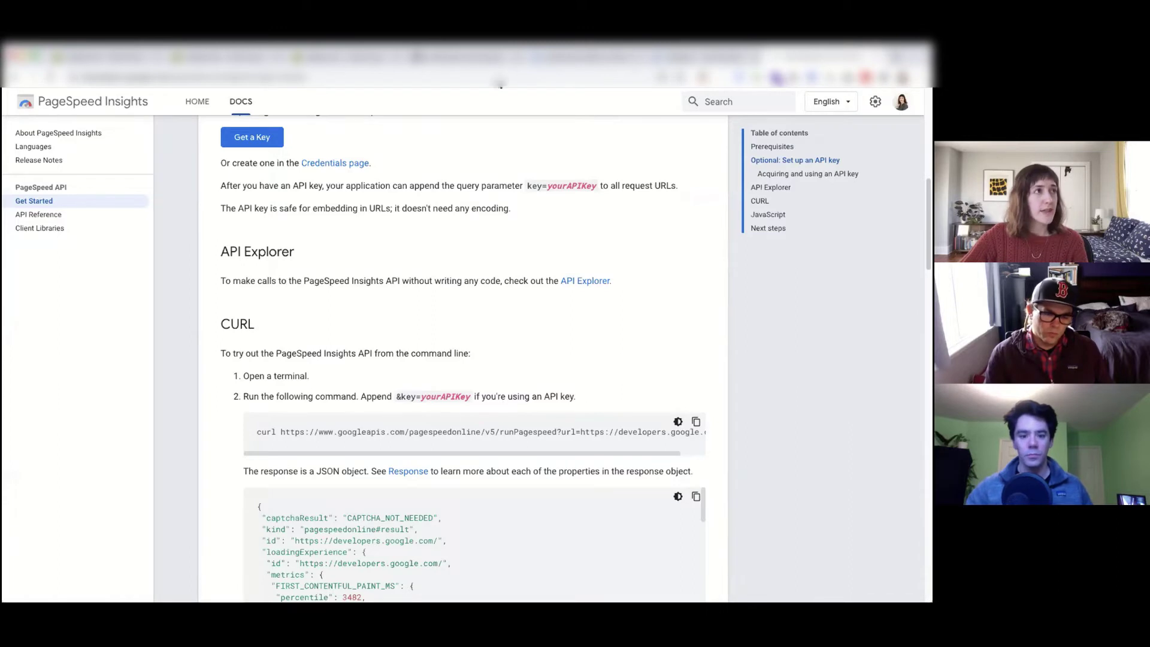
Check the psi_api_deepcrawl.js script on GitHub, and switch to DeepCrawl to show the Topshop project's Custom JavaScript advanced setting.
left_click(464, 56)
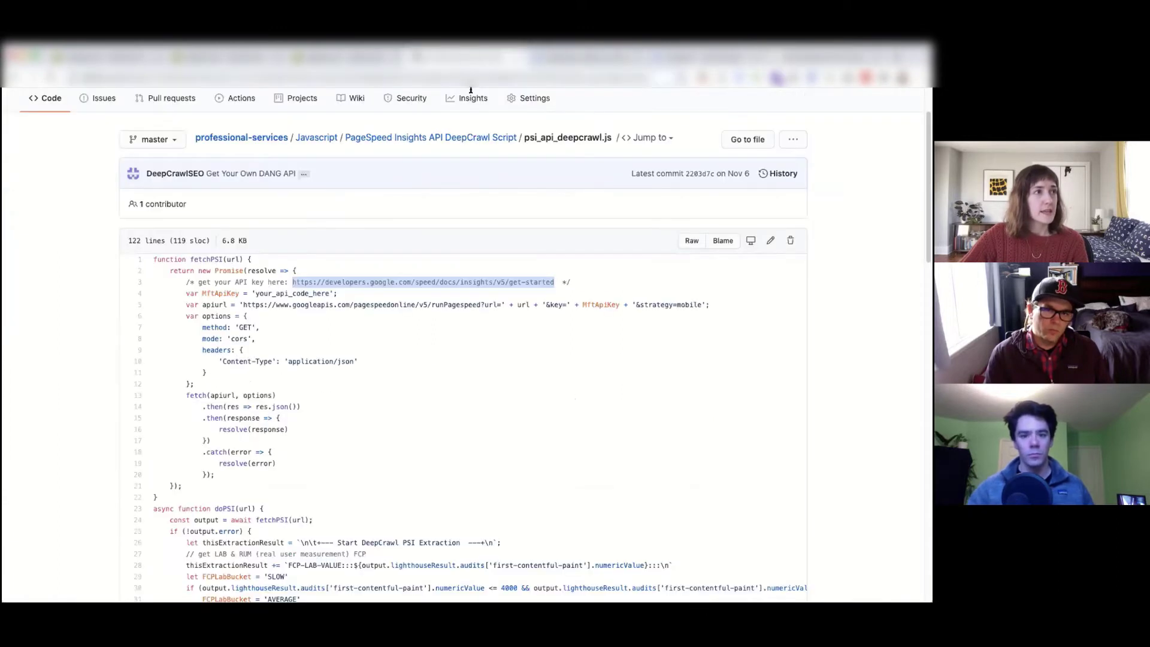
left_click(477, 327)
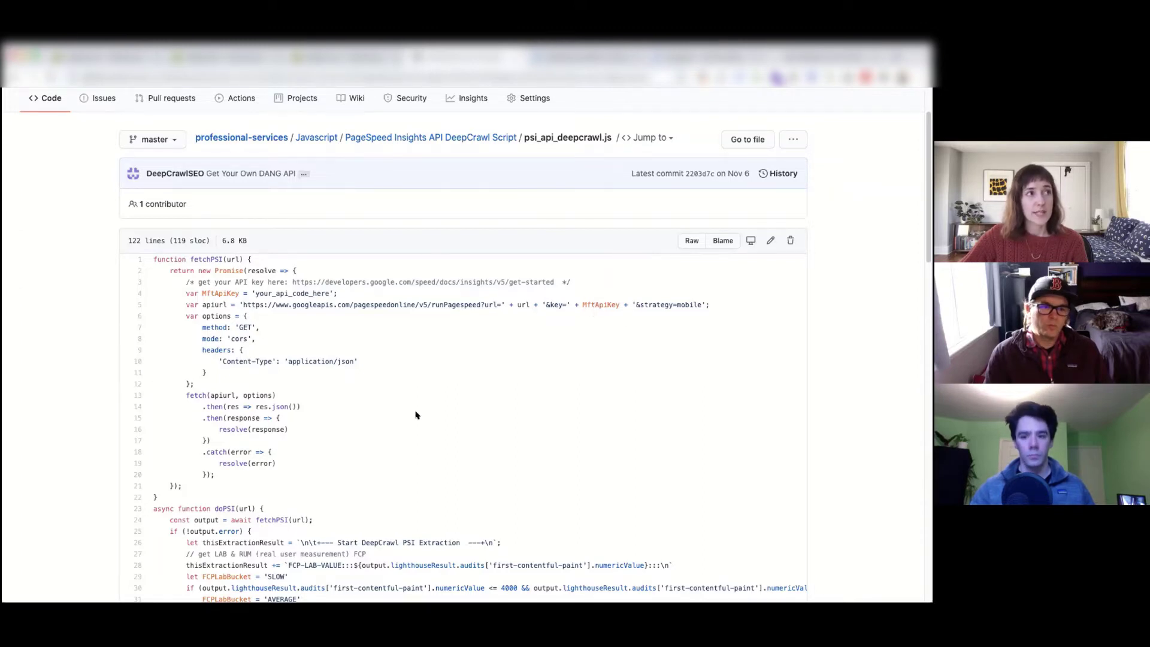
left_click(191, 57)
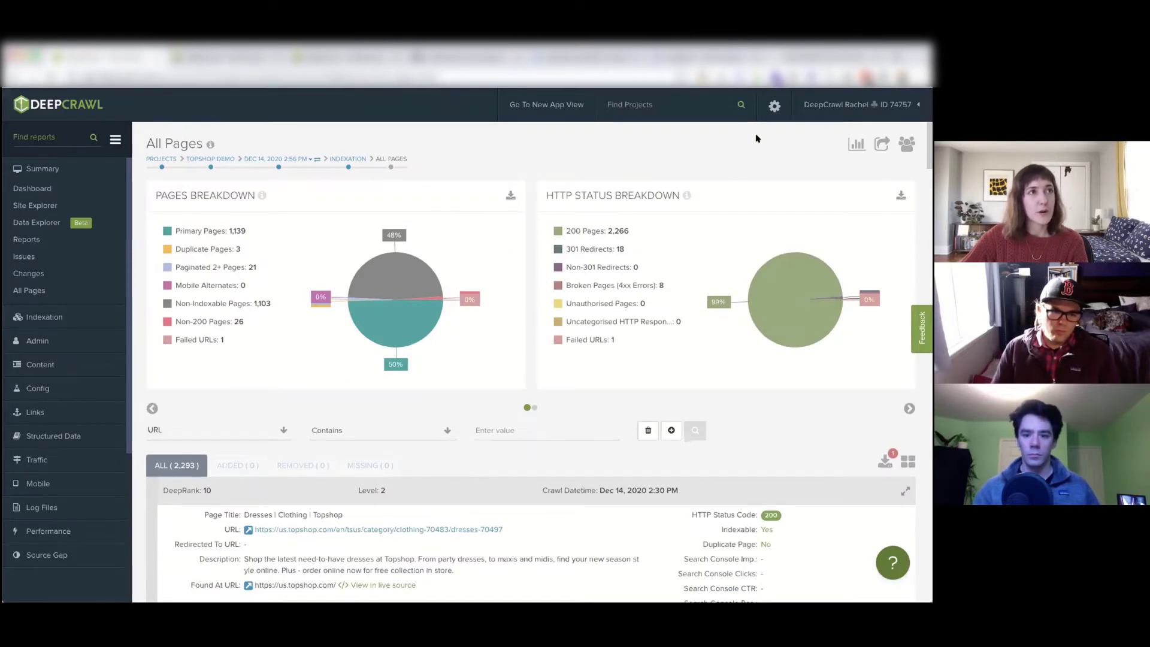
left_click(775, 106)
left_click(659, 288)
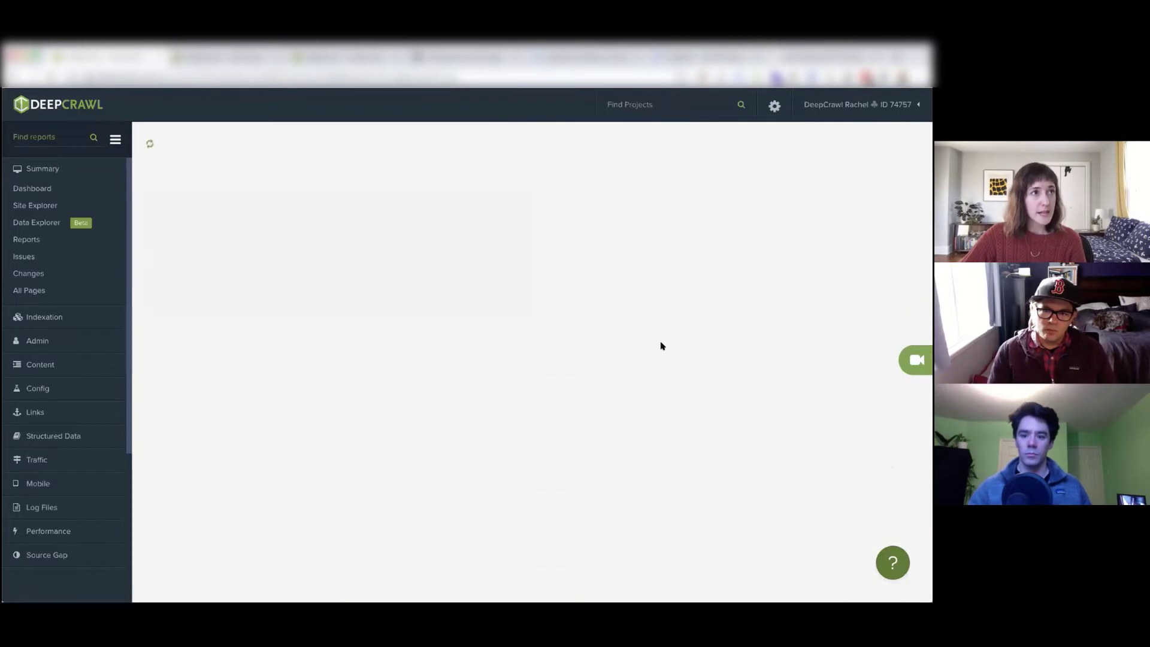
scroll(649, 354, "down", 5)
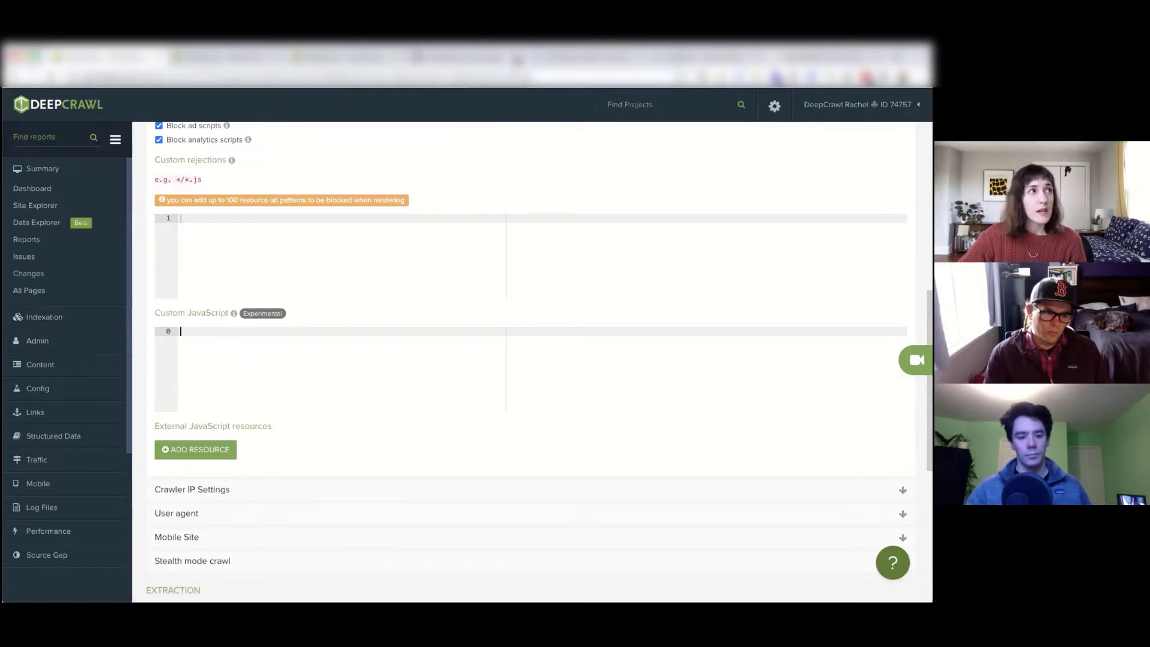
Switch to the psi_api_deepcrawl.js script on GitHub and highlight the strategy value "mobile" in the API URL.
left_click(458, 60)
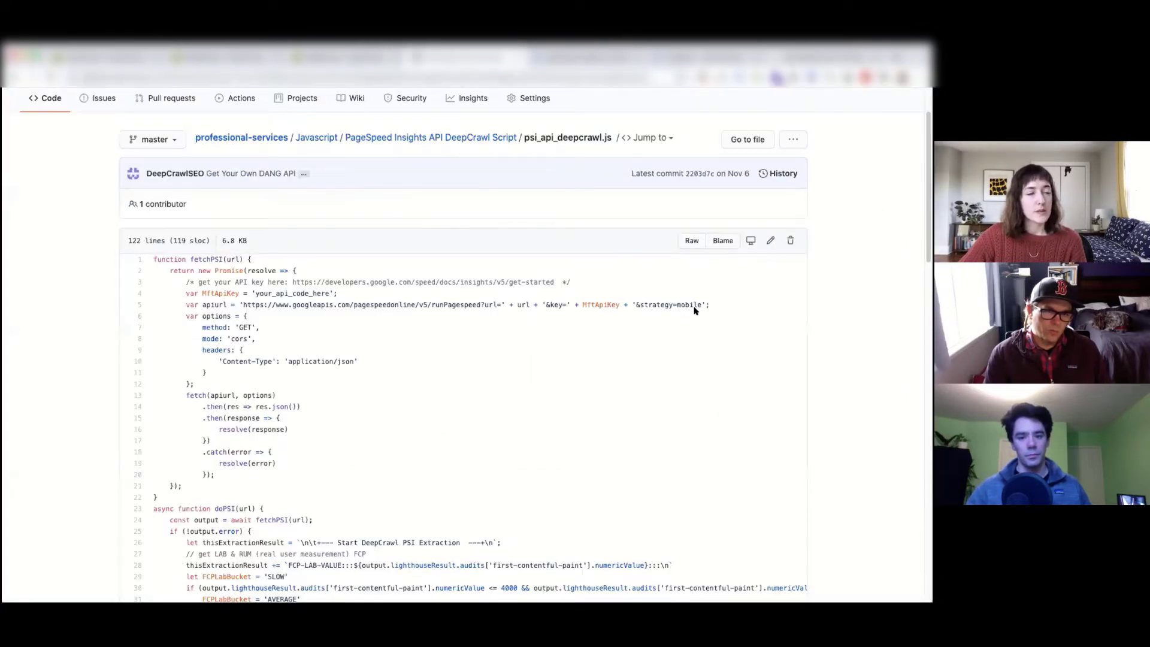
left_click_drag(674, 303, 701, 304)
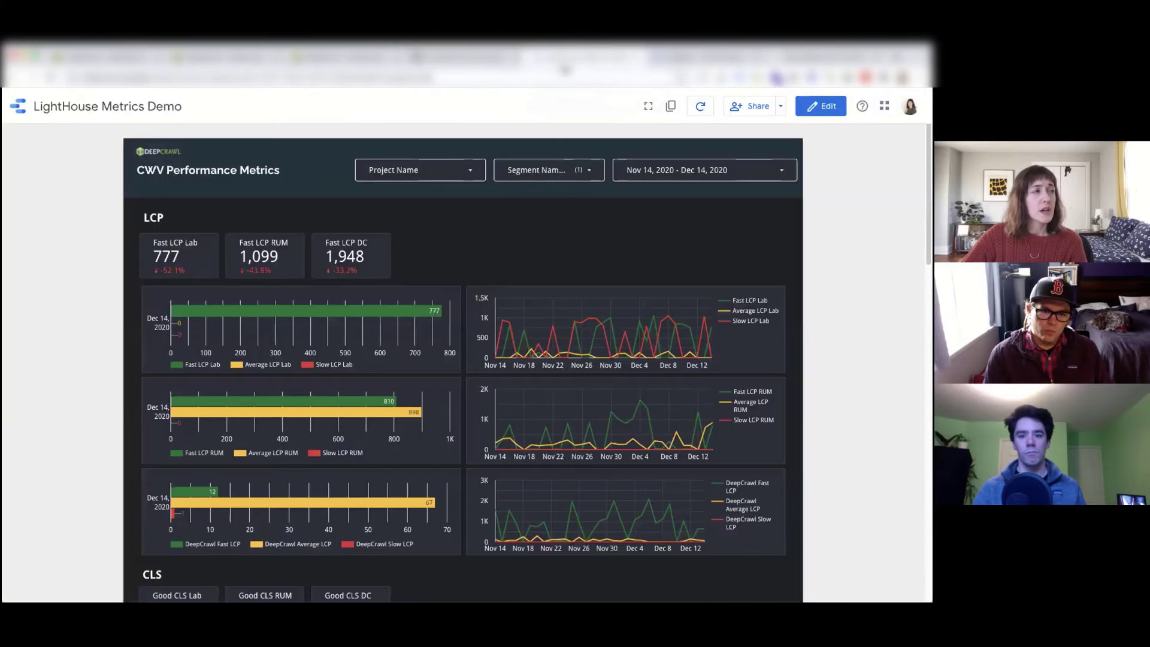
View the project choices in the Project Name filter of the LightHouse Metrics Demo report and close it unchanged.
left_click(461, 57)
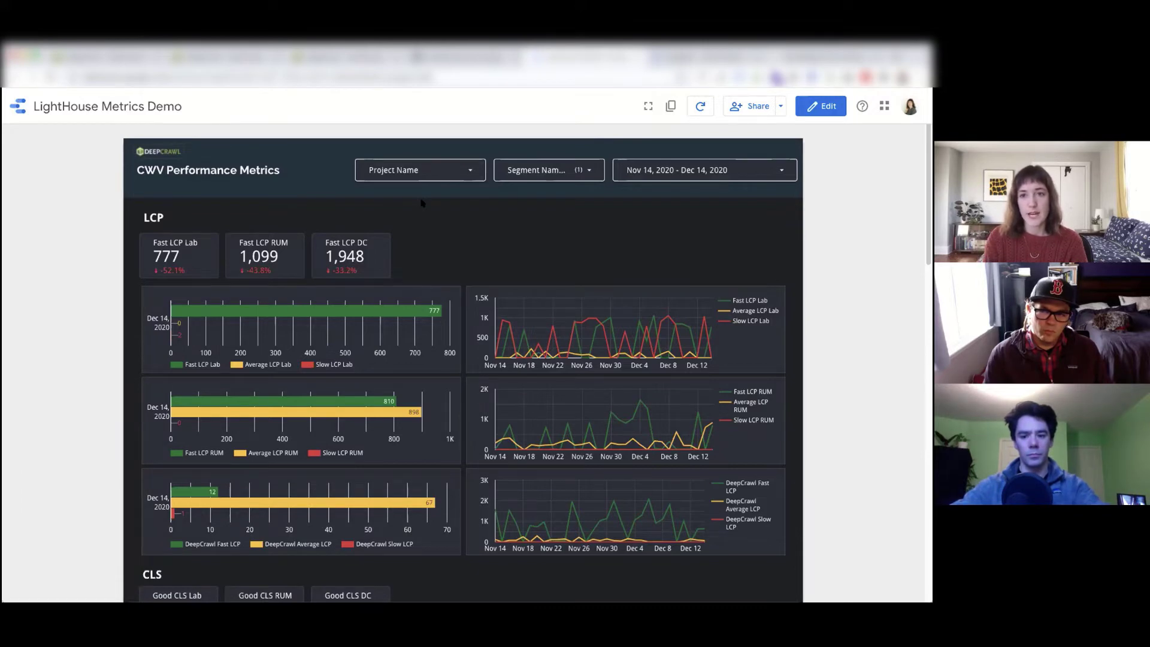
left_click(460, 173)
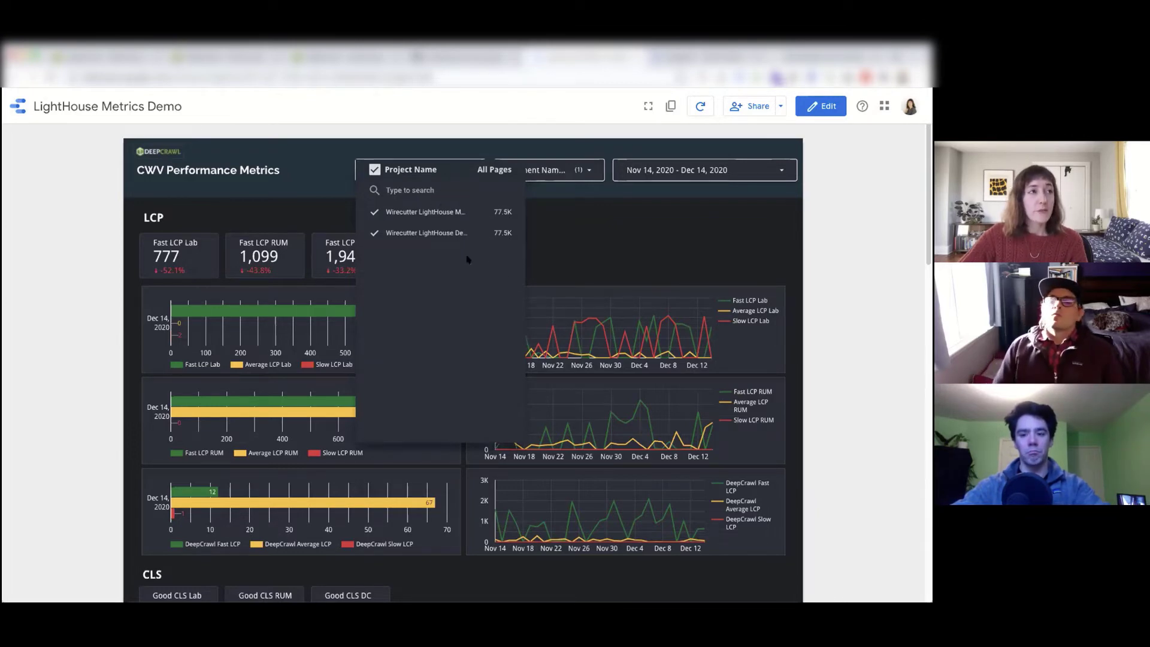
left_click(639, 259)
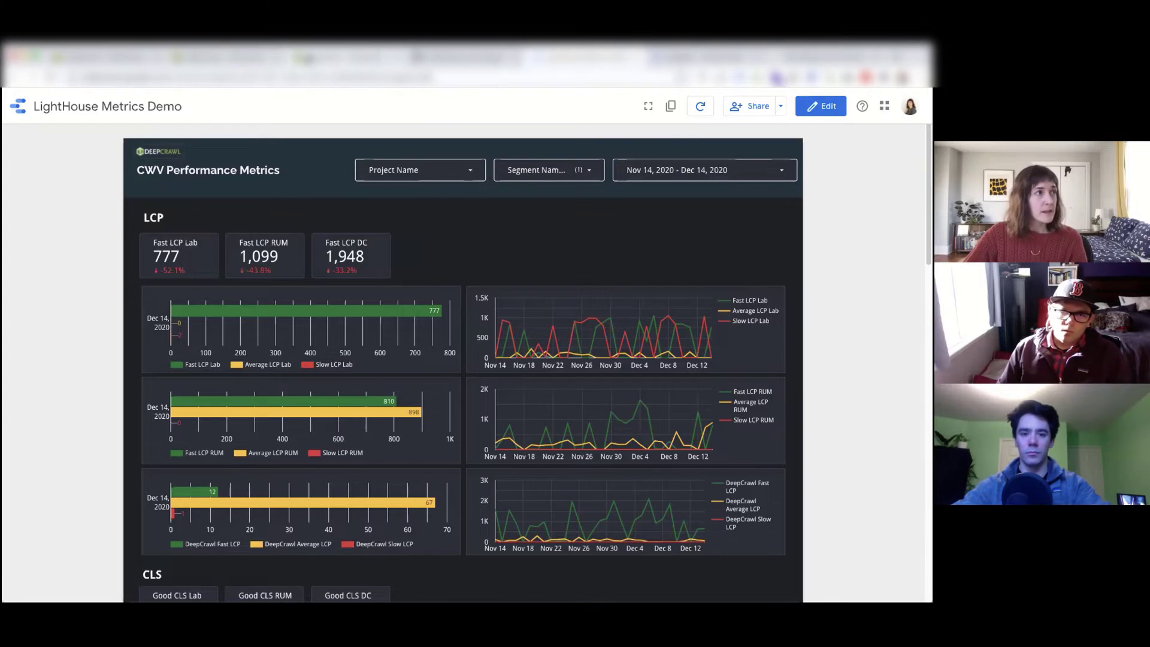
Switch to DeepCrawl and look over the Wirecutter Lighthouse Desktop dashboard and the Topshop project's advanced settings.
left_click(309, 60)
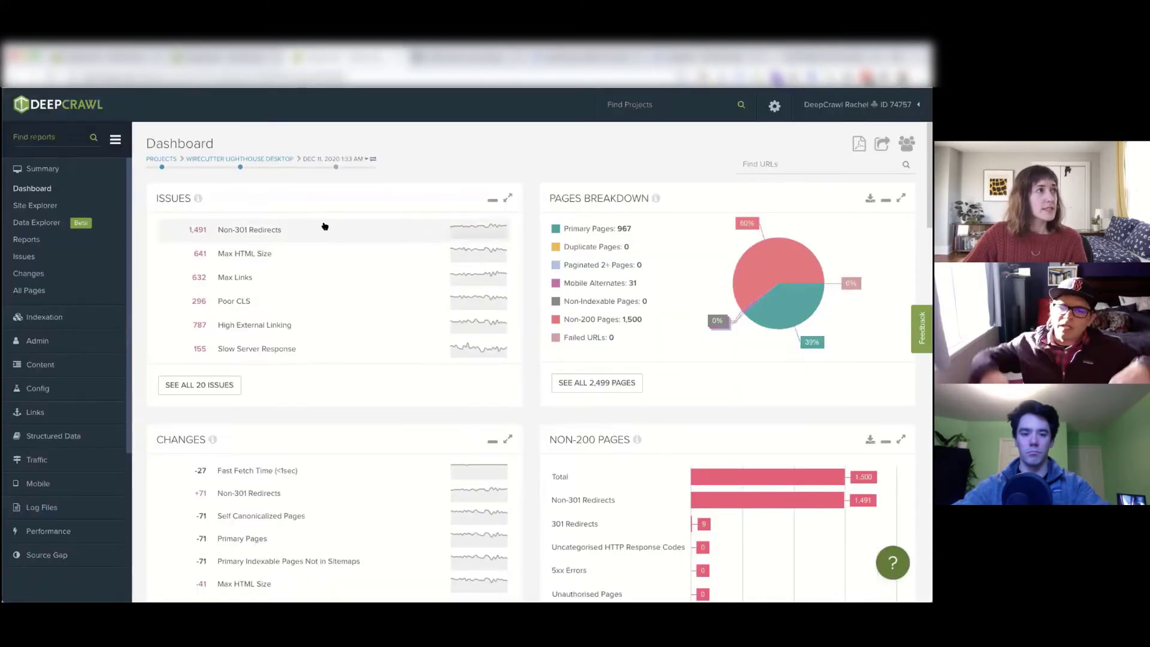
key("ctrl+Tab")
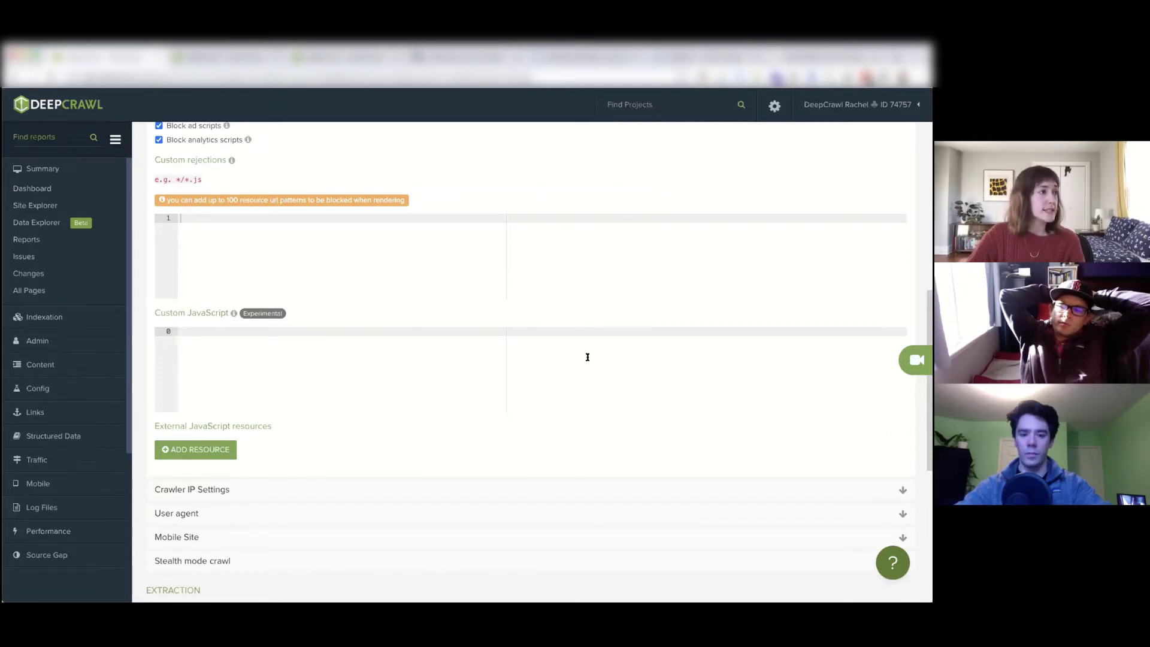
scroll(587, 357, "down", 2)
scroll(547, 359, "up", 9)
Return to the Wirecutter Lighthouse Desktop dashboard and expand the Full Extraction and Custom Extractions report lists.
left_click(339, 66)
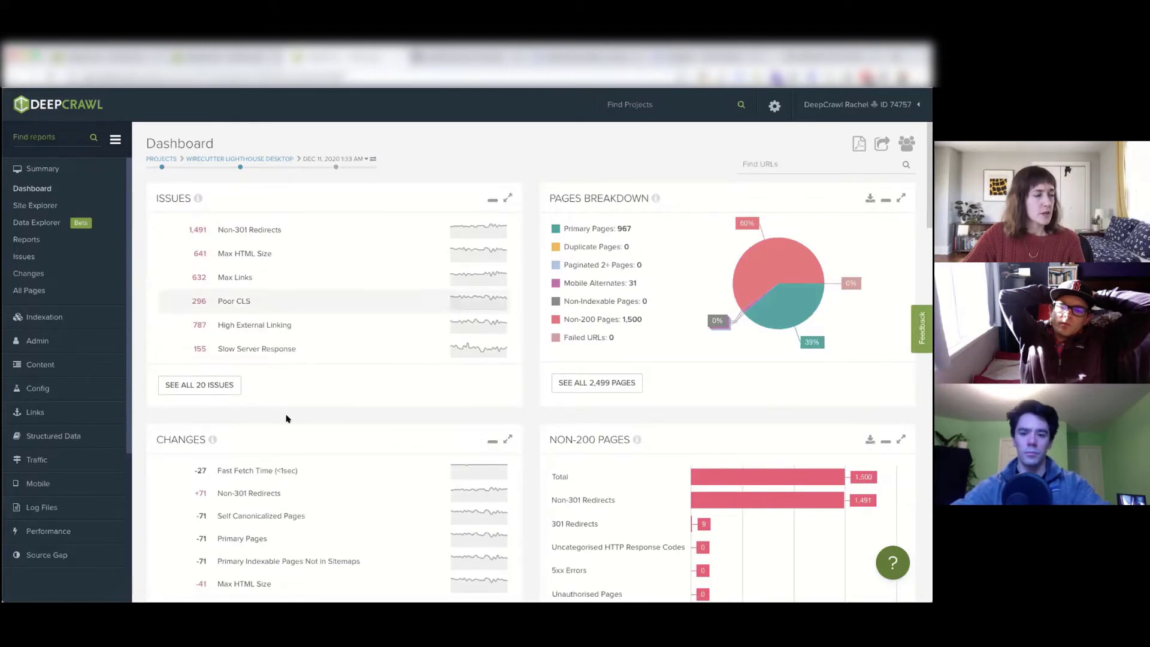
scroll(293, 413, "down", 1)
scroll(92, 410, "down", 3)
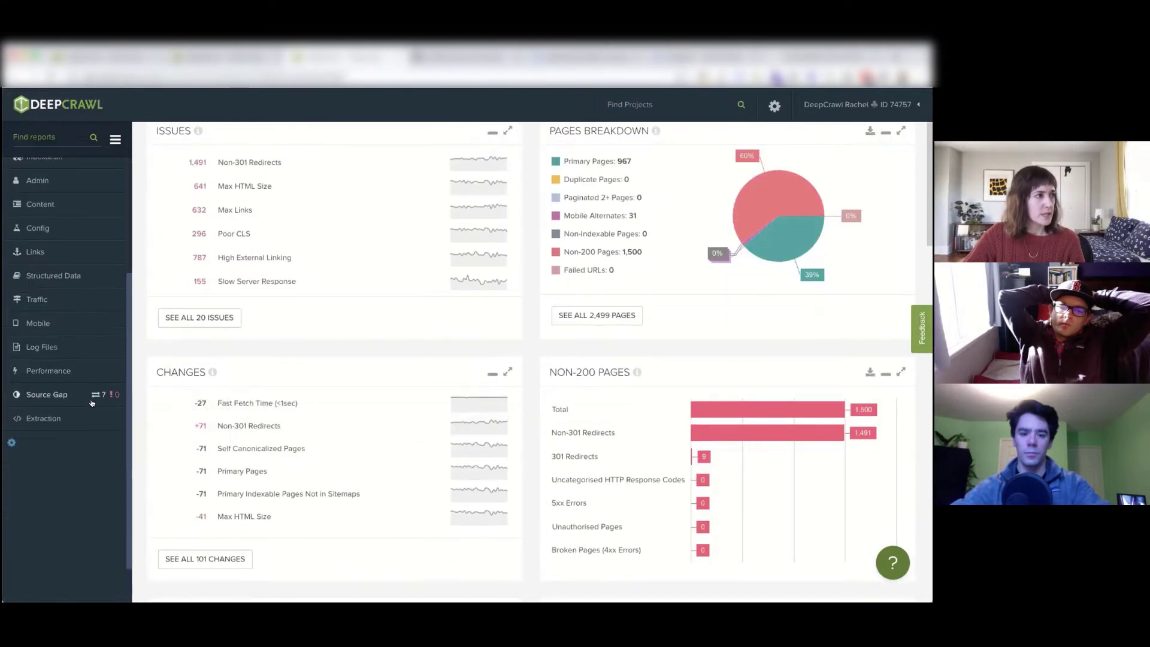
left_click(43, 418)
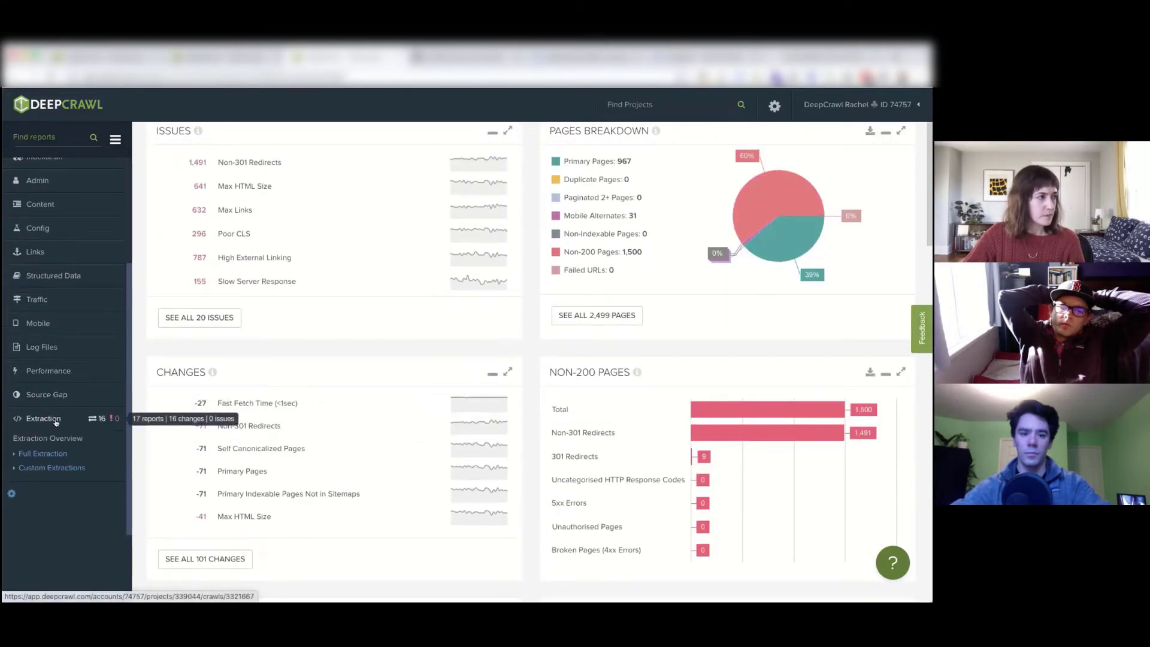
left_click(45, 454)
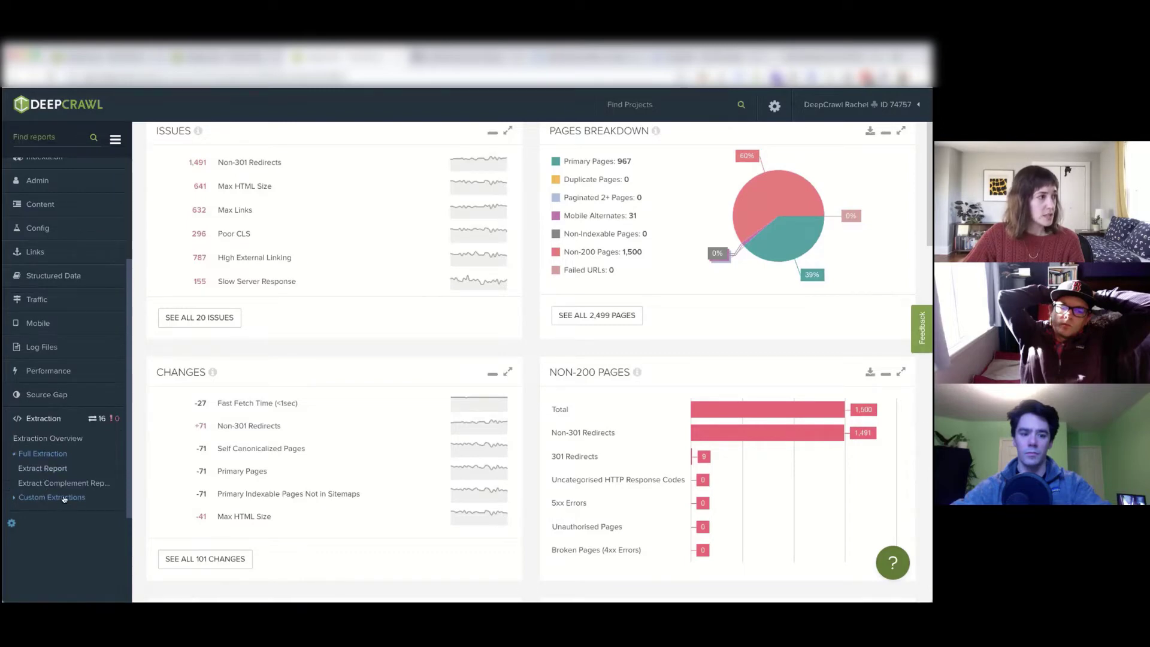
left_click(64, 498)
scroll(64, 455, "down", 3)
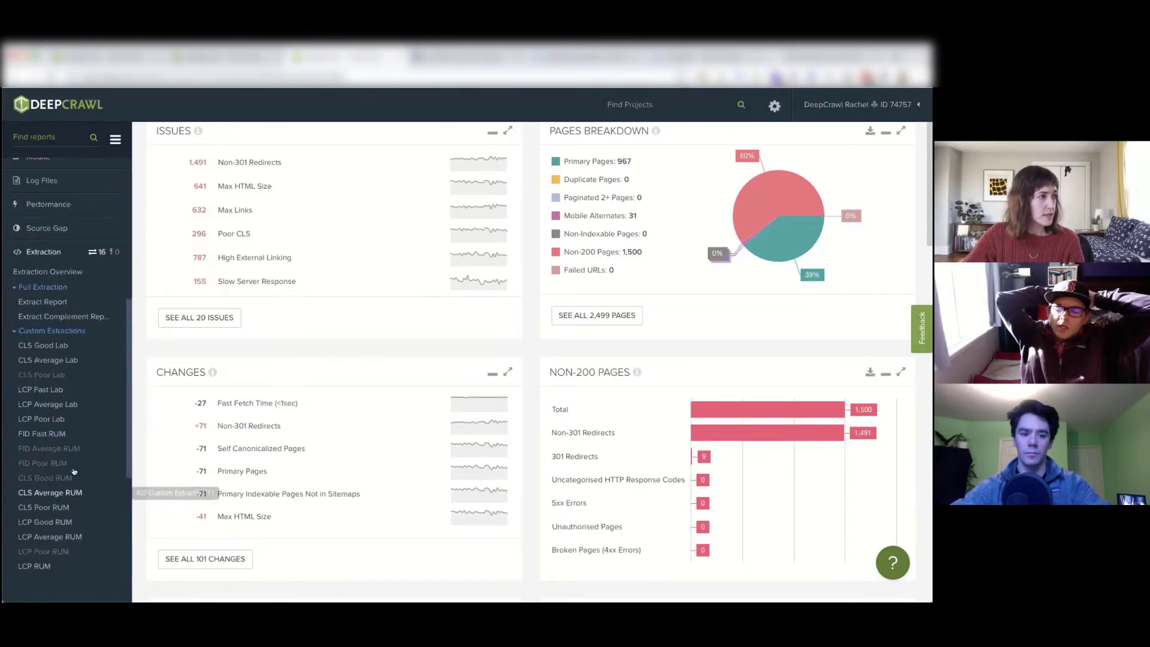
Open the Extraction Overview and examine the trends and changes of the custom extraction reports.
left_click(58, 268)
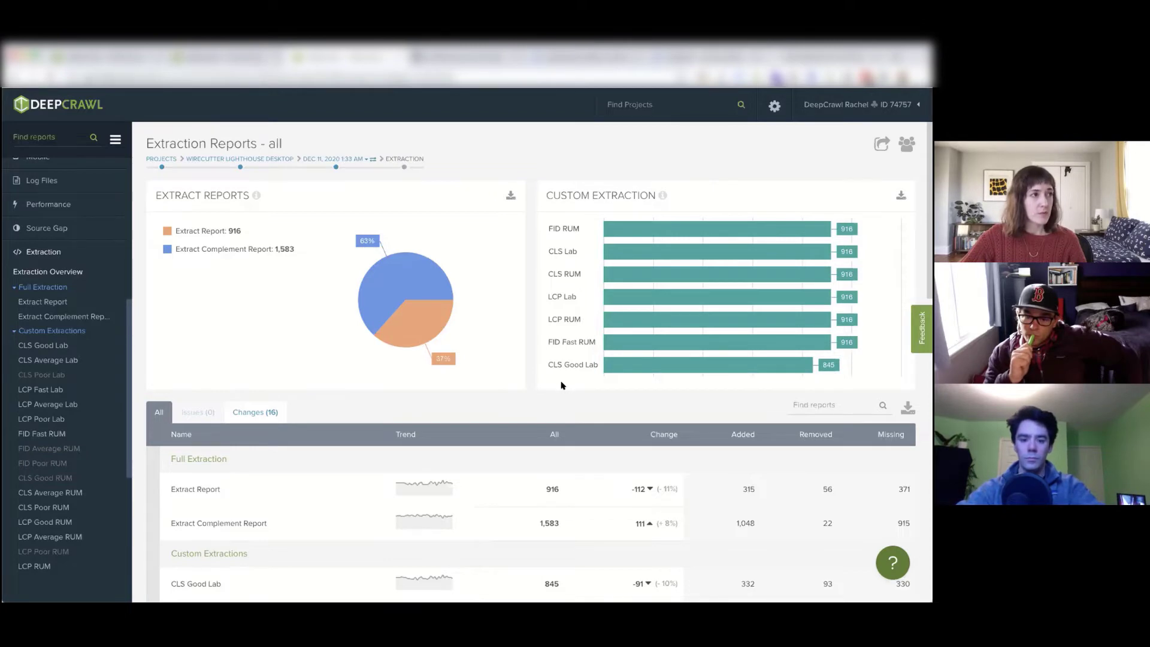
scroll(579, 411, "down", 3)
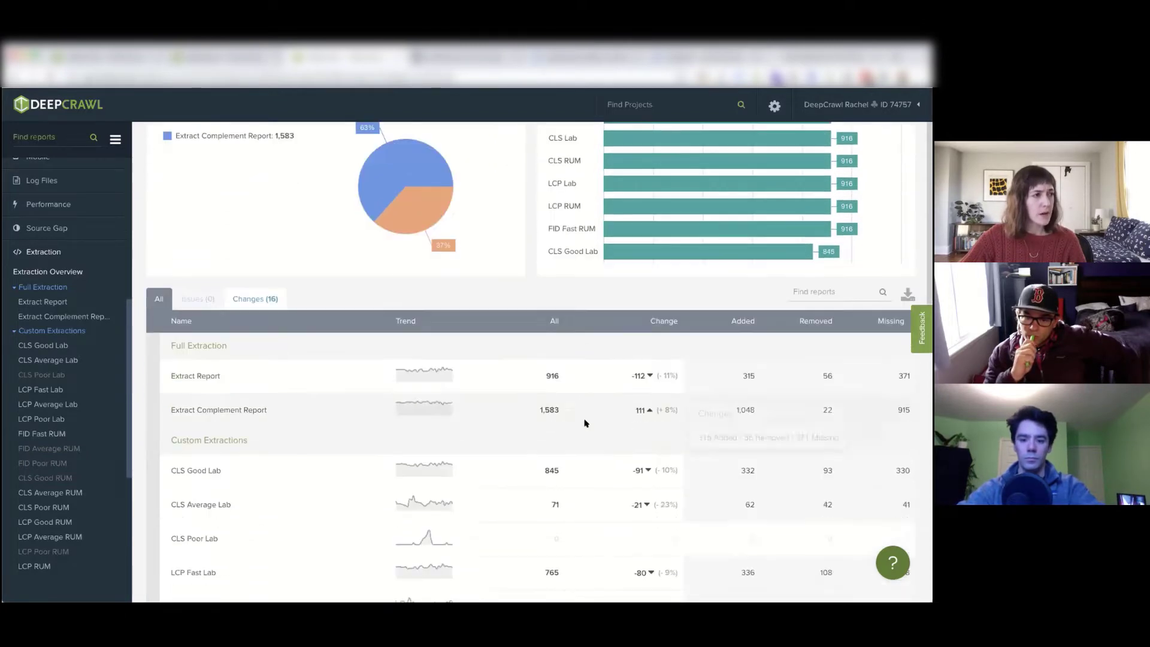
scroll(601, 431, "down", 1)
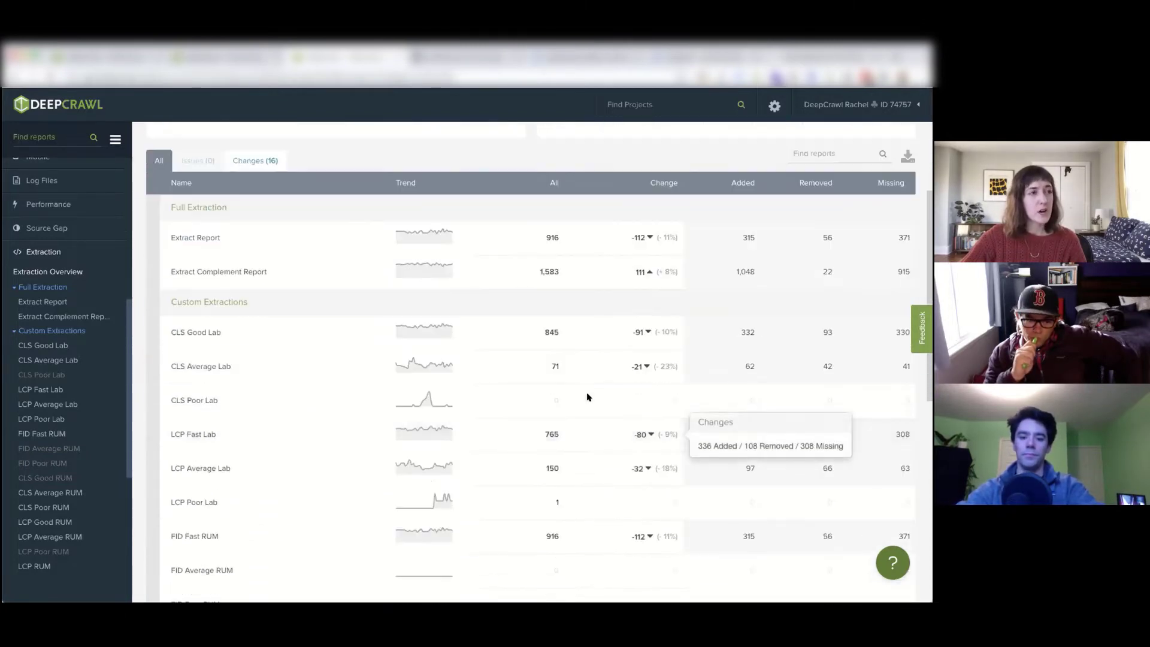
scroll(587, 395, "down", 3)
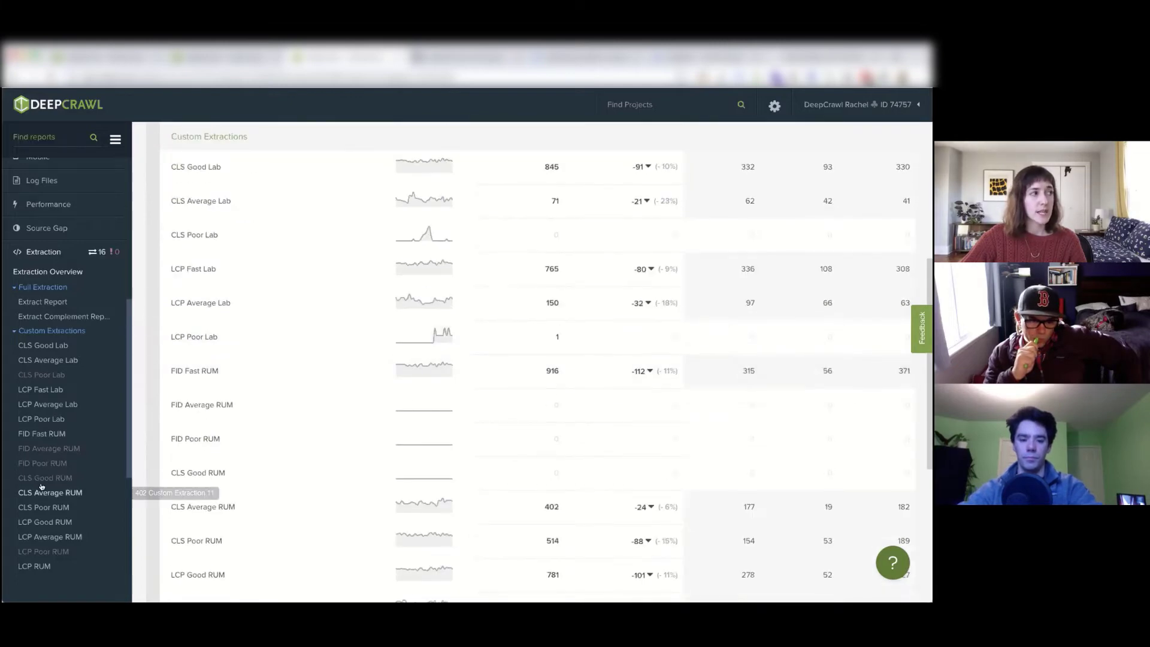
Open the Wirecutter LightHouse Desktop project's advanced settings and expand the Custom Extraction section.
mouse_move(767, 109)
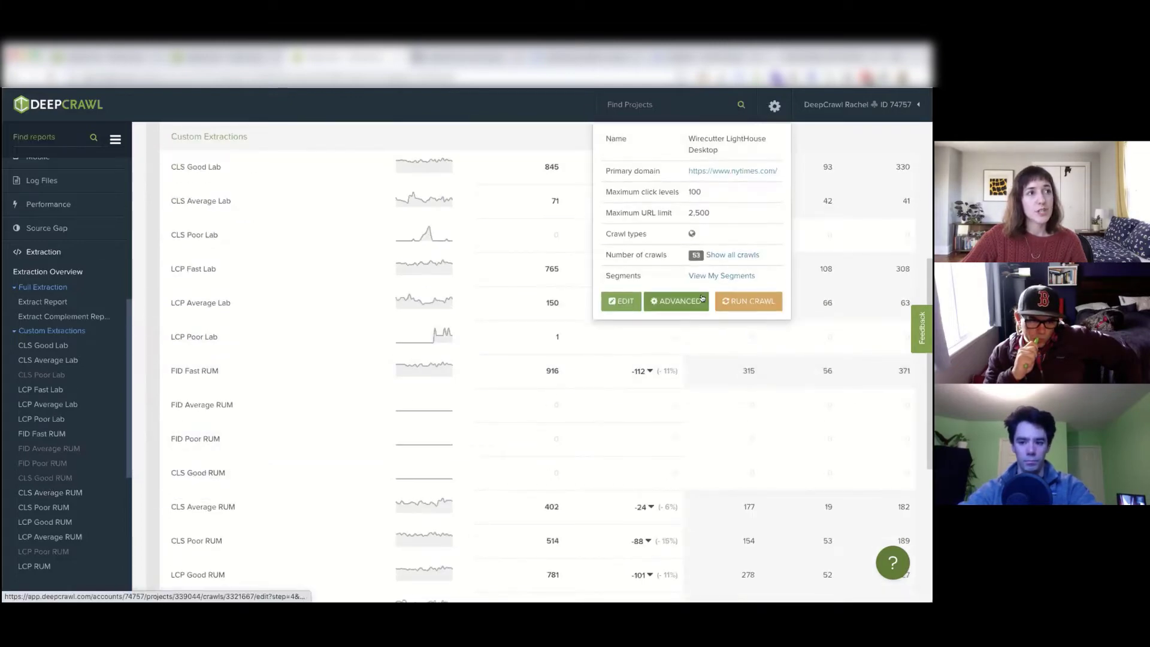
left_click(681, 306)
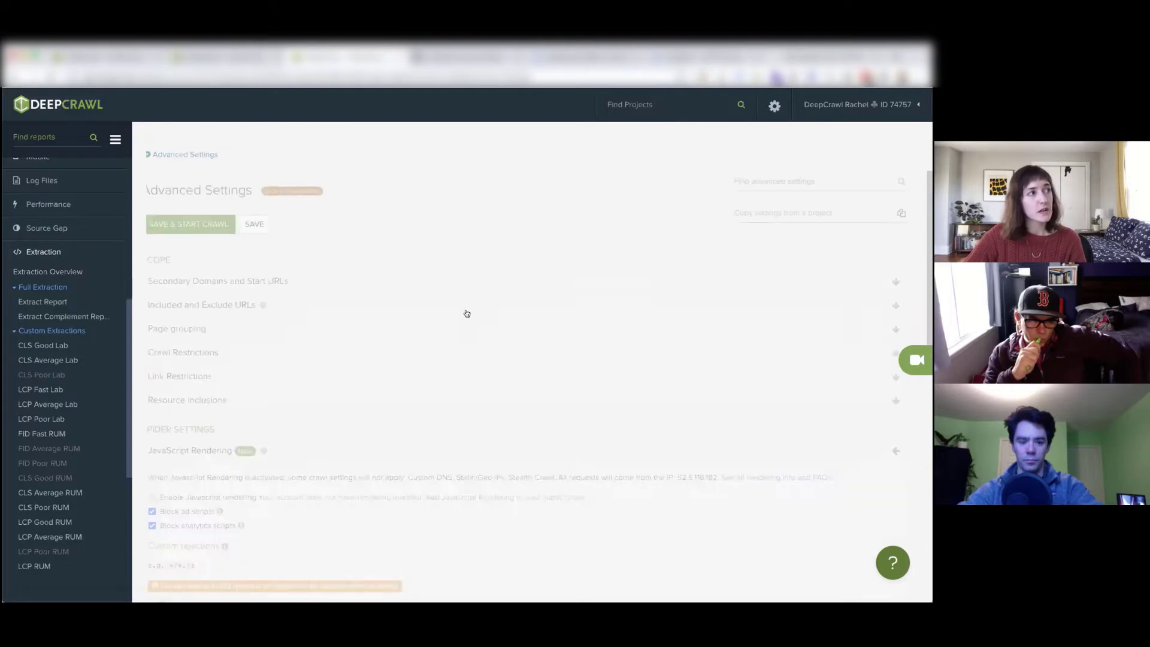
scroll(462, 326, "down", 10)
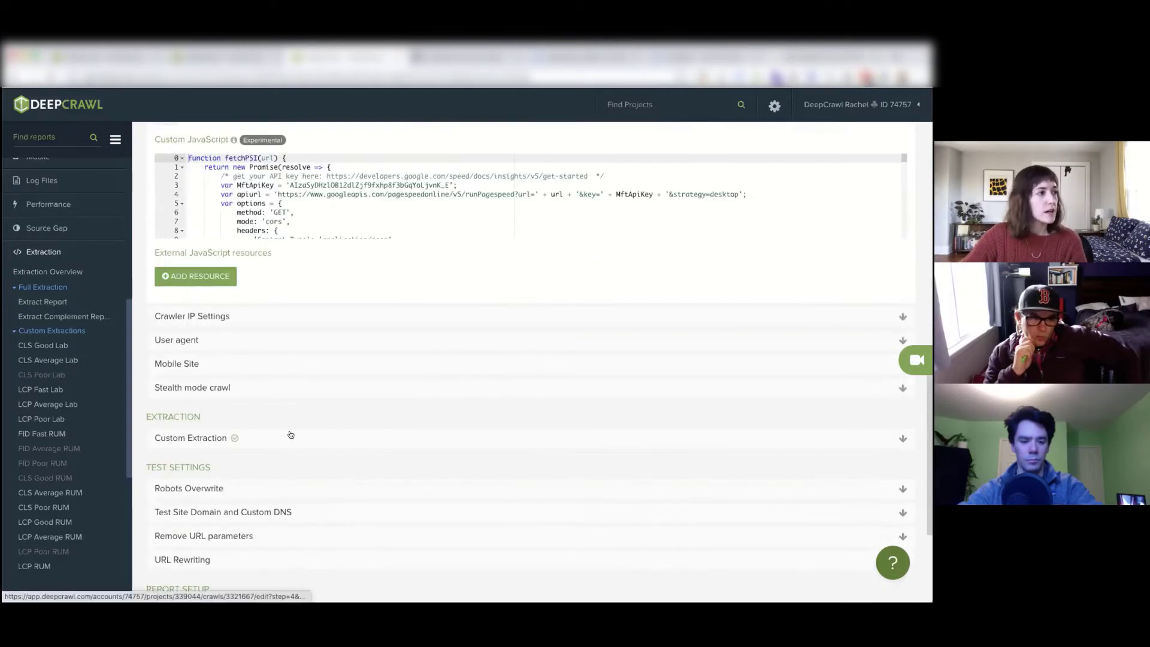
scroll(375, 415, "down", 5)
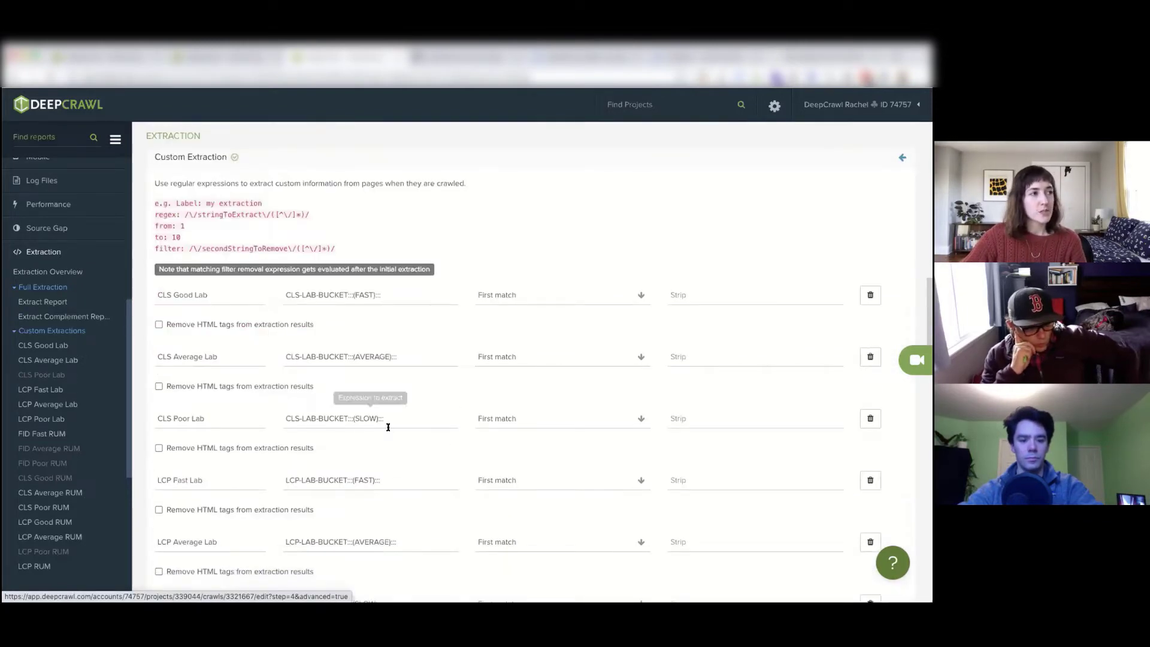
Review the PageSpeed script in the Custom JavaScript editor under JavaScript Rendering.
scroll(493, 423, "up", 9)
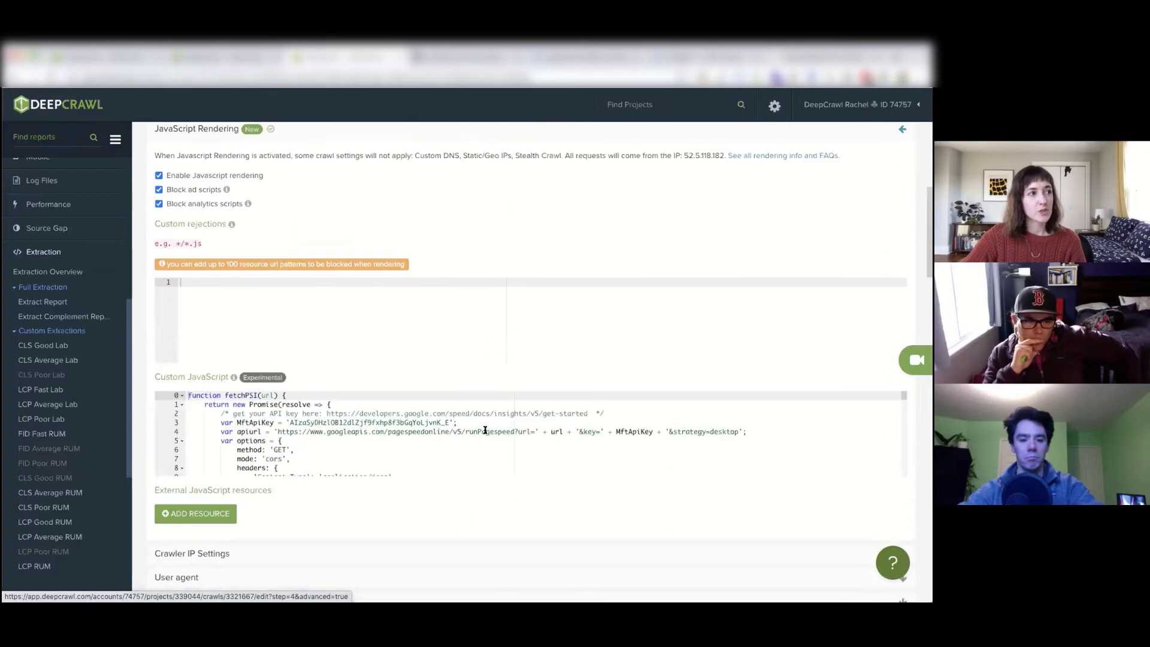
scroll(485, 429, "down", 10)
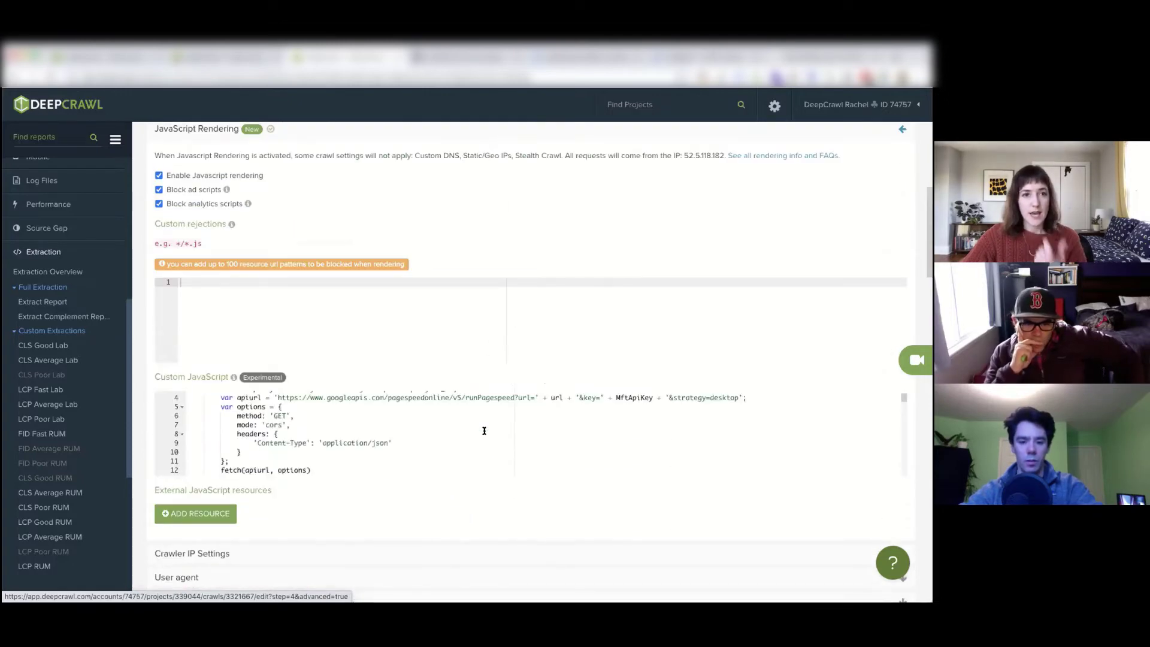
scroll(538, 523, "down", 5)
Examine the Custom Extraction rules, highlighting the CLS Good Lab expression "CLS-LAB-BUCKET:::(FAST):::".
scroll(516, 494, "down", 3)
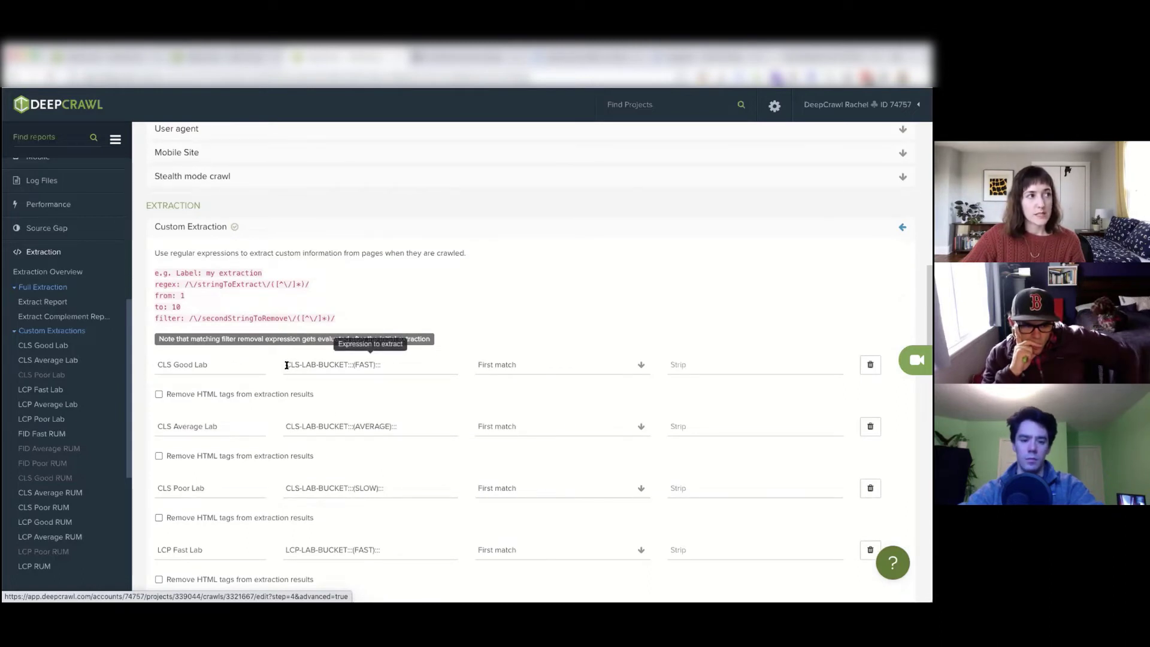
left_click_drag(287, 365, 379, 368)
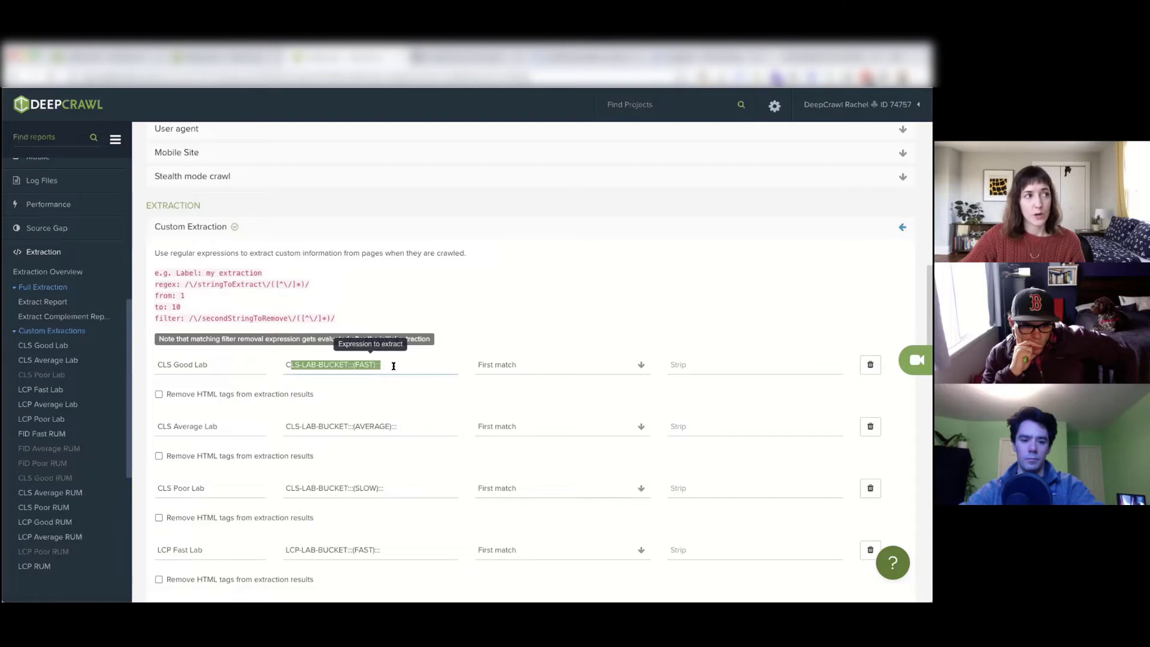
left_click(404, 369)
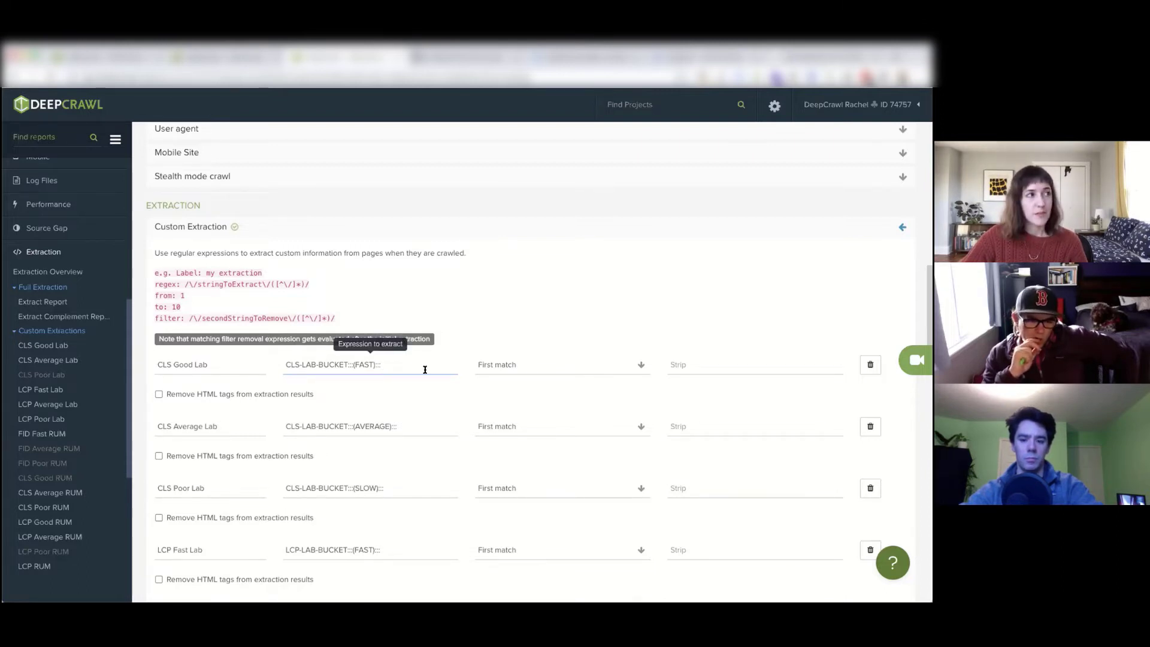
scroll(437, 447, "down", 1)
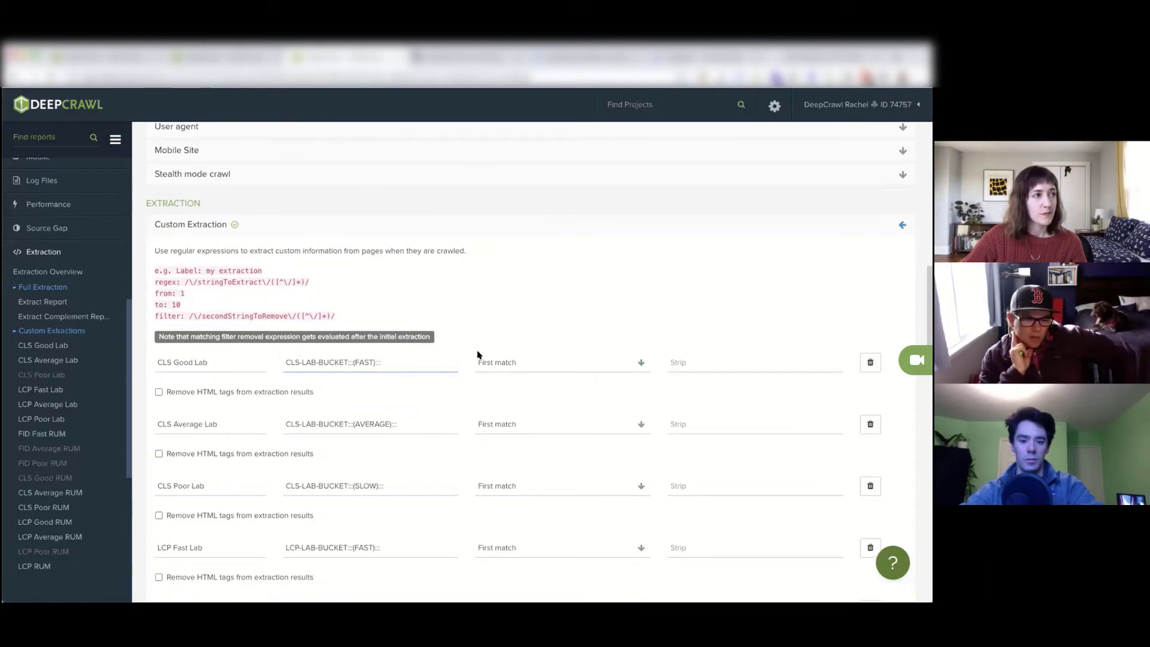
Compare the Custom JavaScript script's bucket outputs with the CLS lab rules in the Custom Extraction section.
scroll(503, 344, "up", 1)
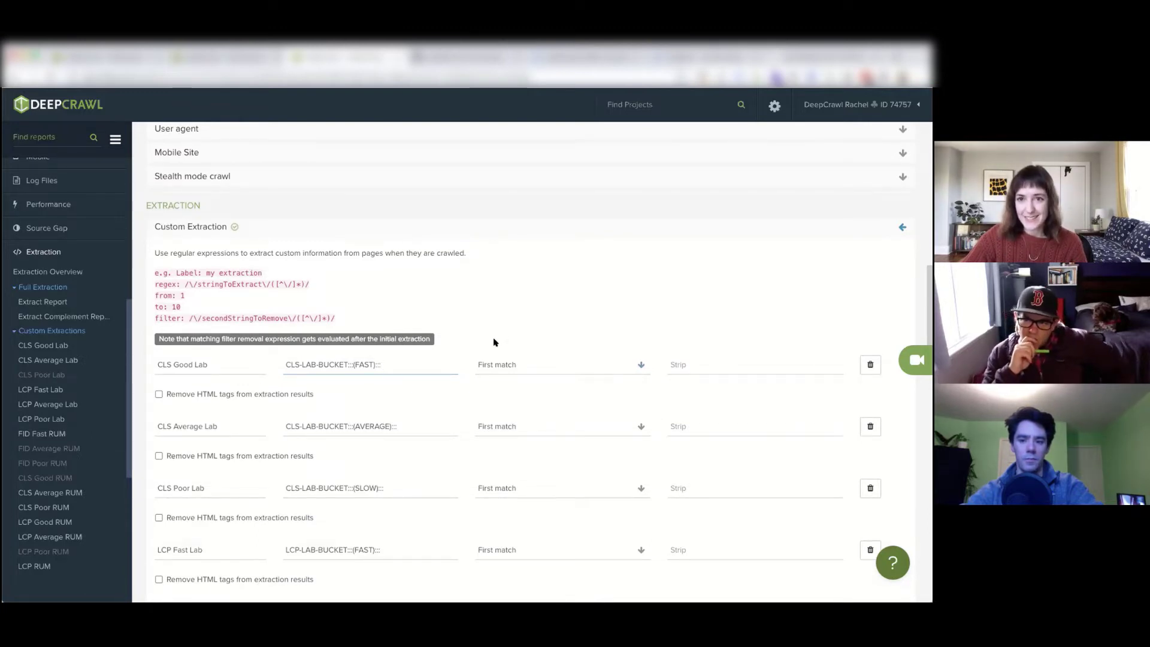
scroll(495, 342, "up", 6)
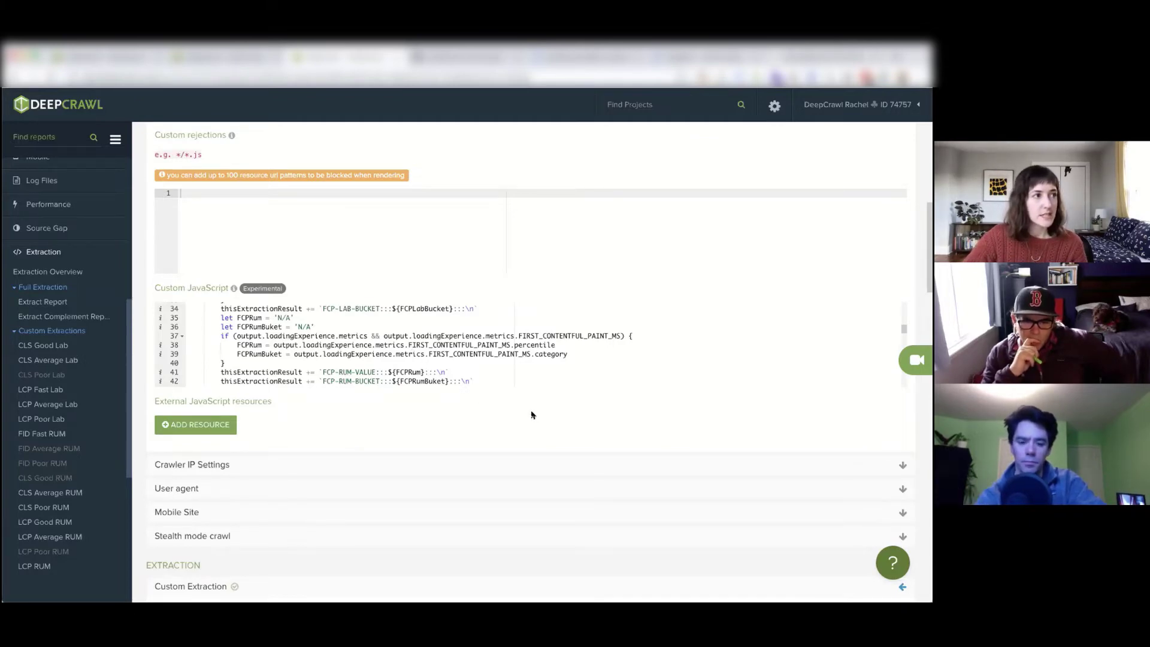
scroll(531, 419, "down", 5)
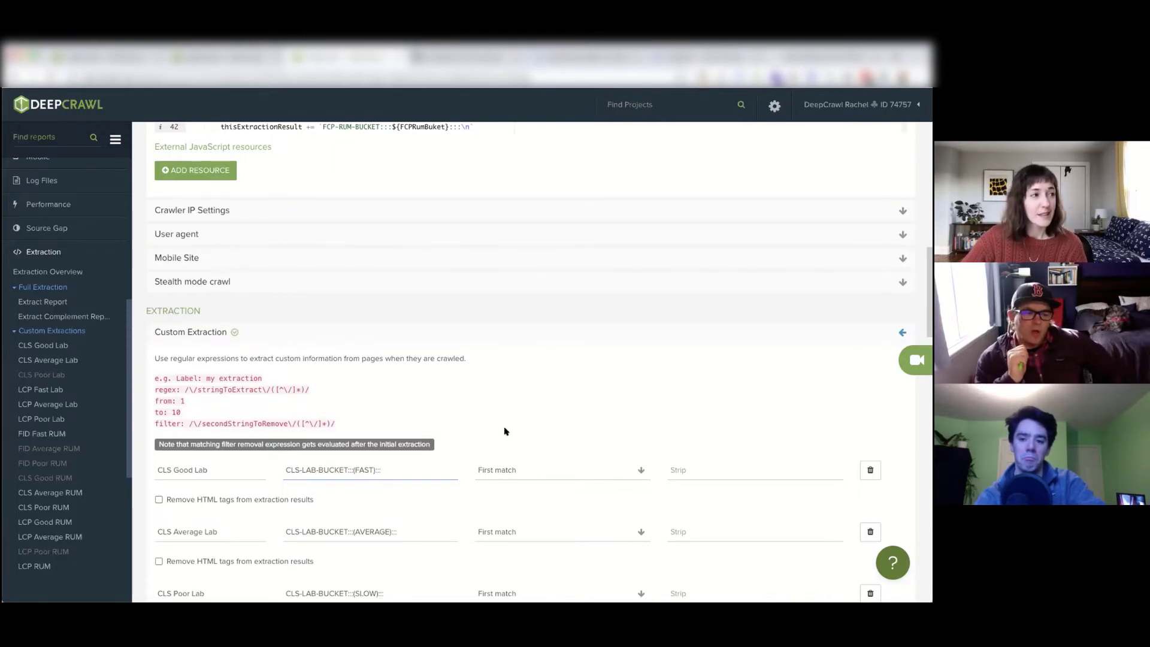
scroll(500, 432, "down", 1)
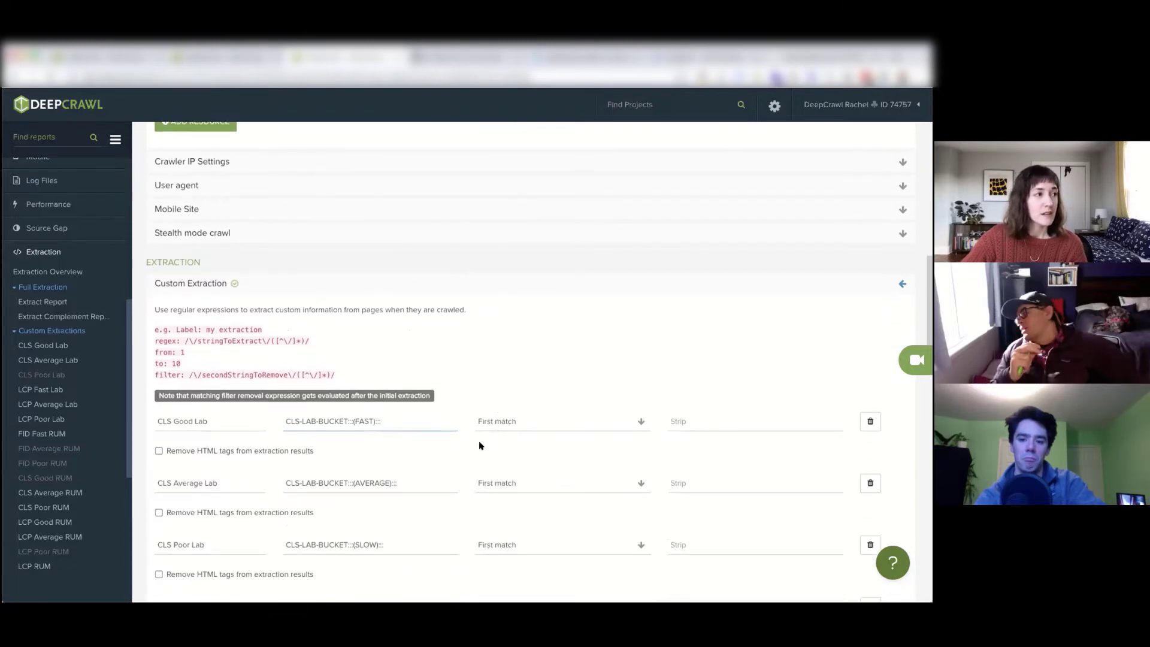
scroll(476, 445, "up", 4)
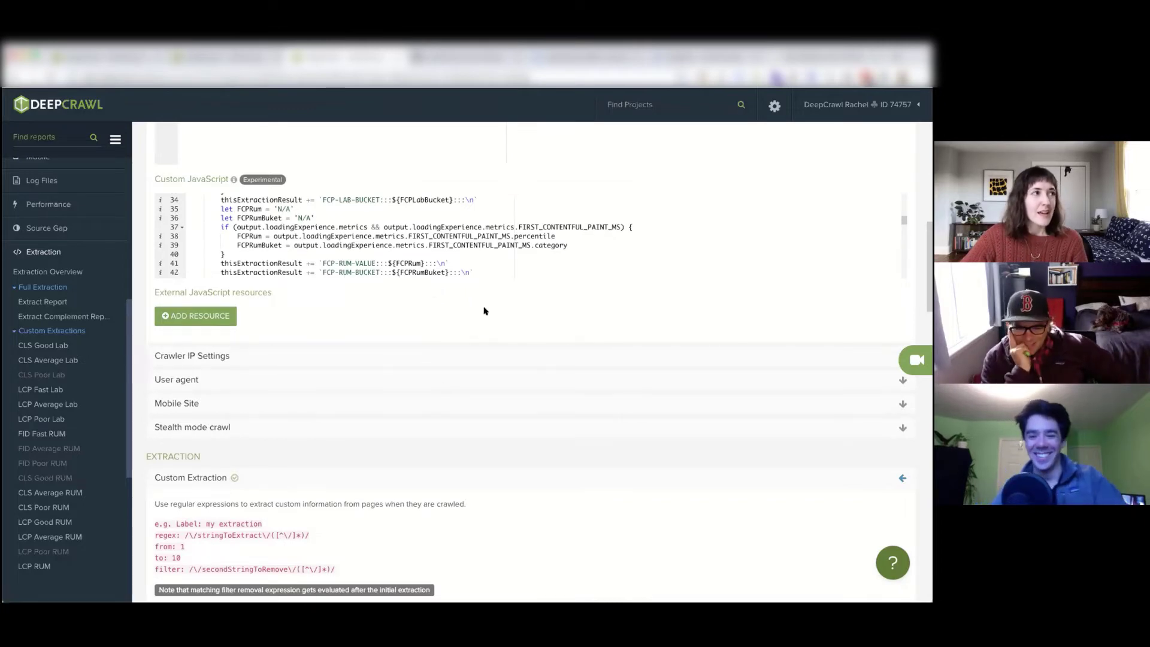
Examine the RUM and value extraction rules, highlighting the LCP Lab expression "LCP-LAB-VALUE:::(.*?):::".
scroll(521, 465, "down", 15)
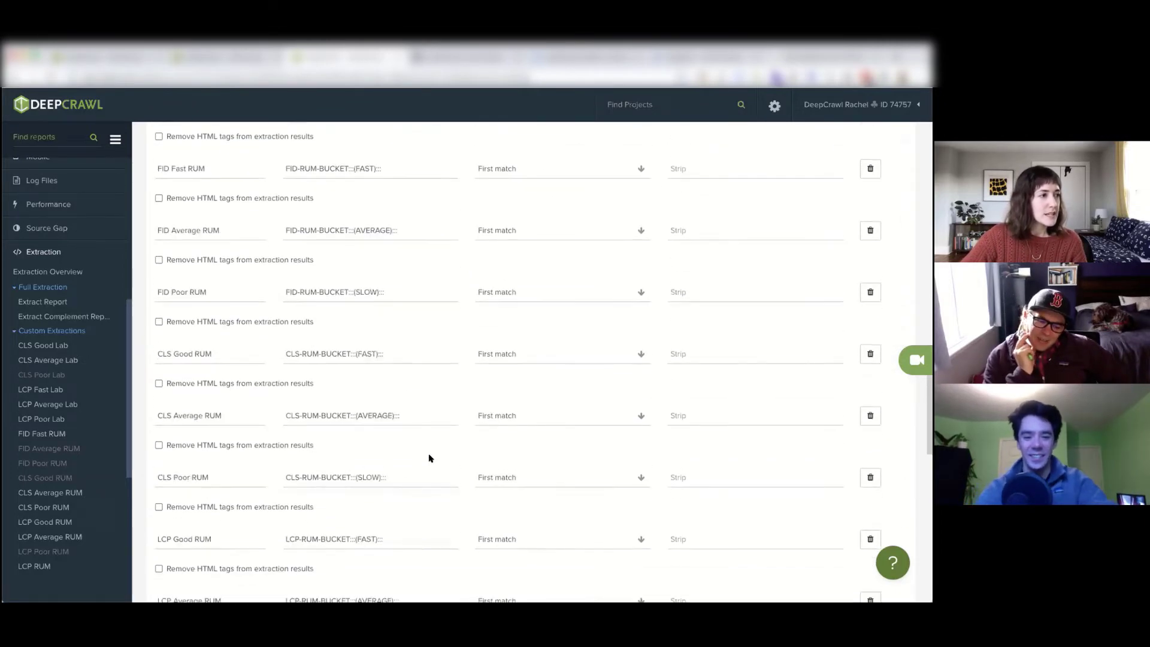
scroll(429, 458, "down", 5)
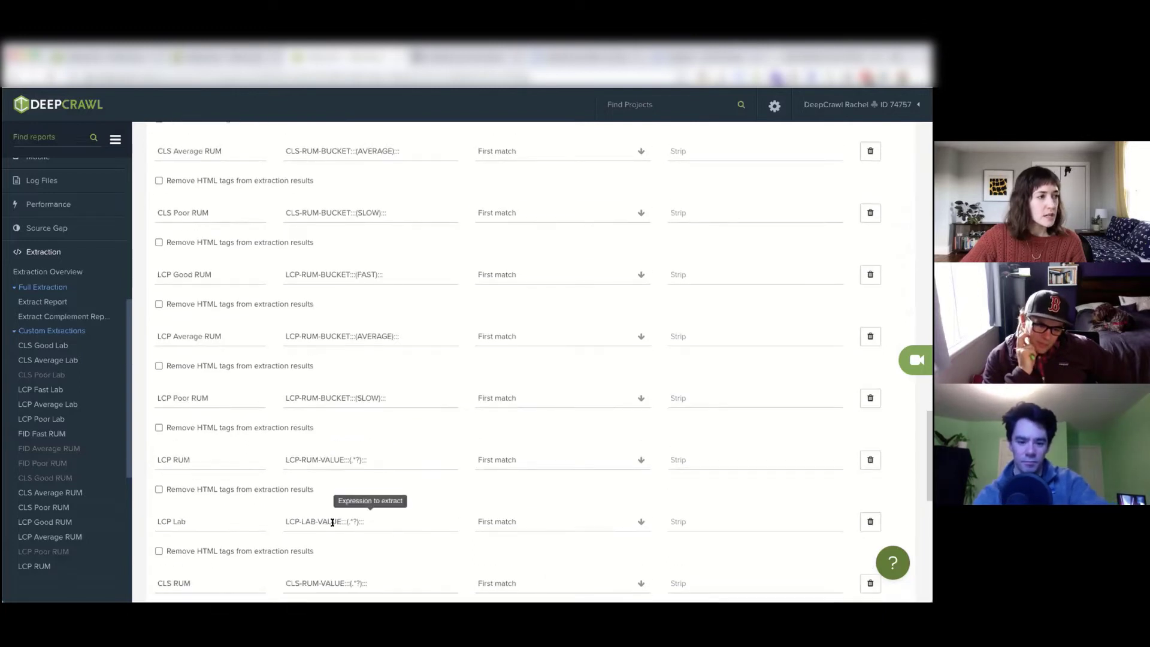
left_click_drag(280, 519, 364, 522)
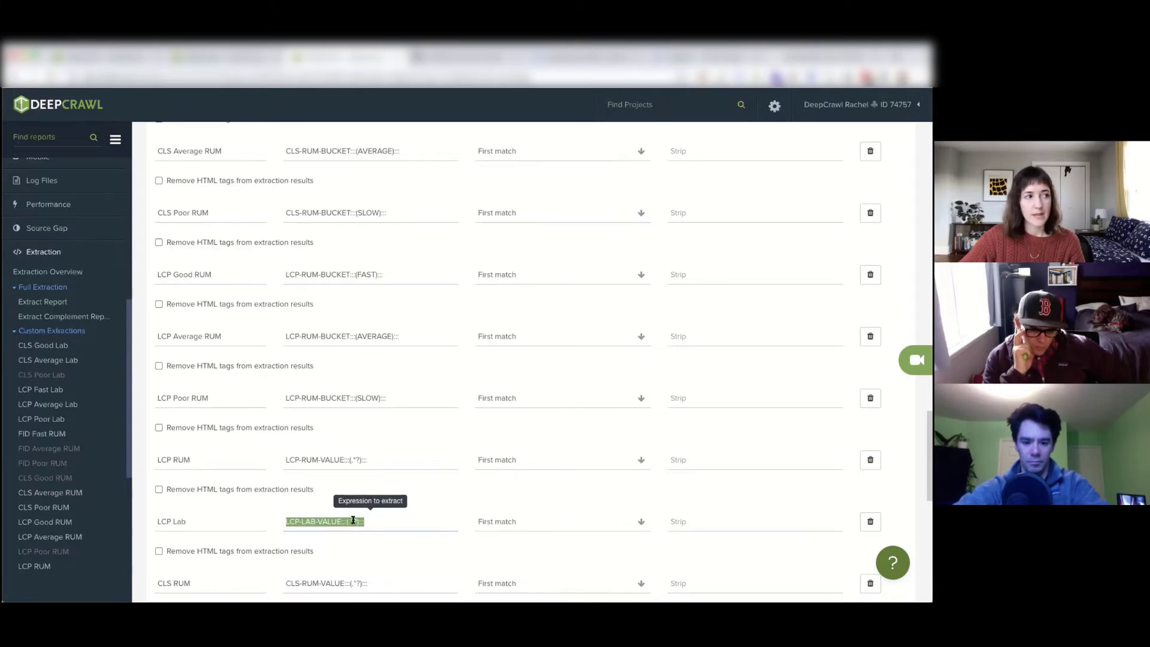
left_click(352, 520)
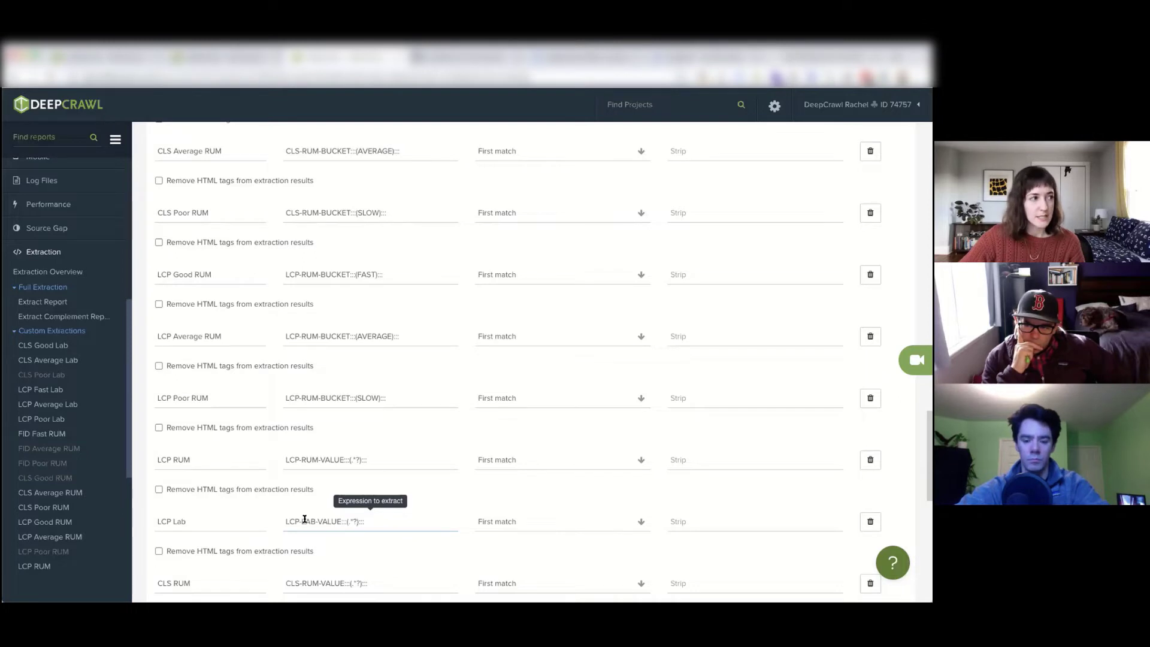
scroll(359, 506, "up", 4)
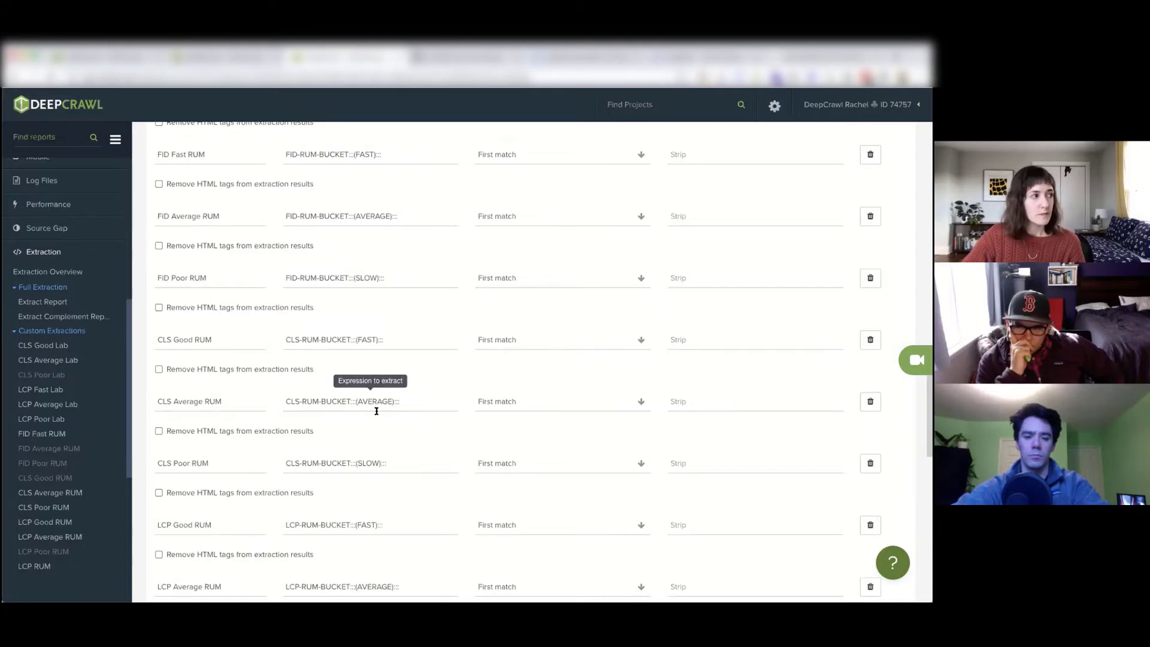
scroll(422, 464, "up", 10)
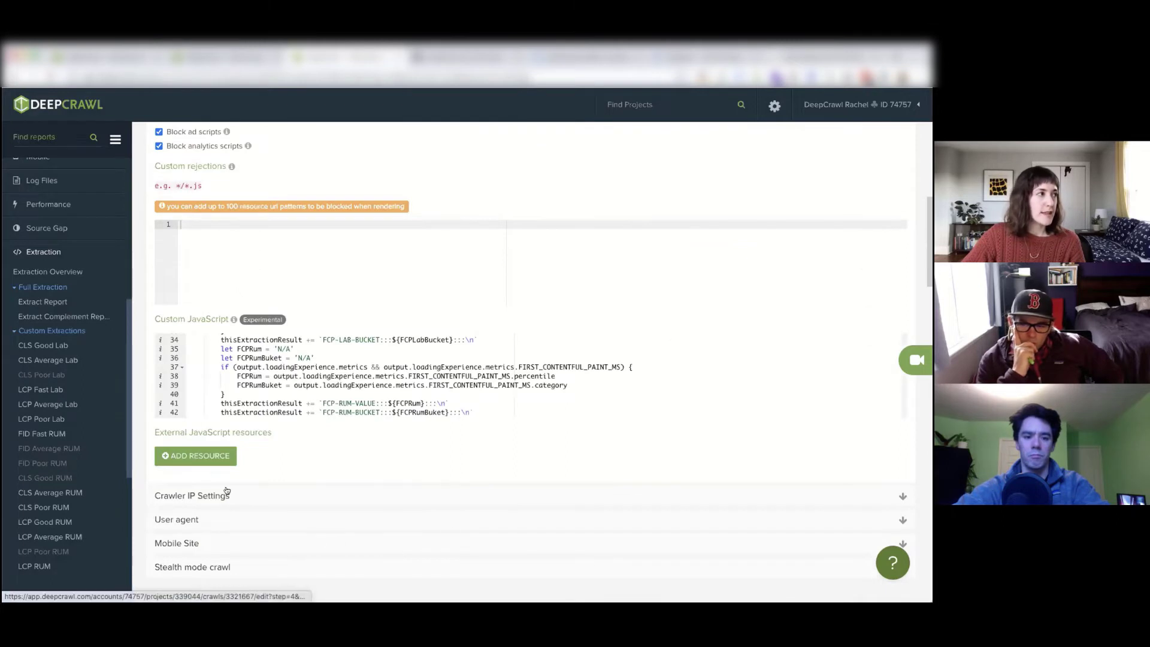
Open the CLS Good Lab report in the new app view and narrow it to the Reviews segment.
left_click(48, 341)
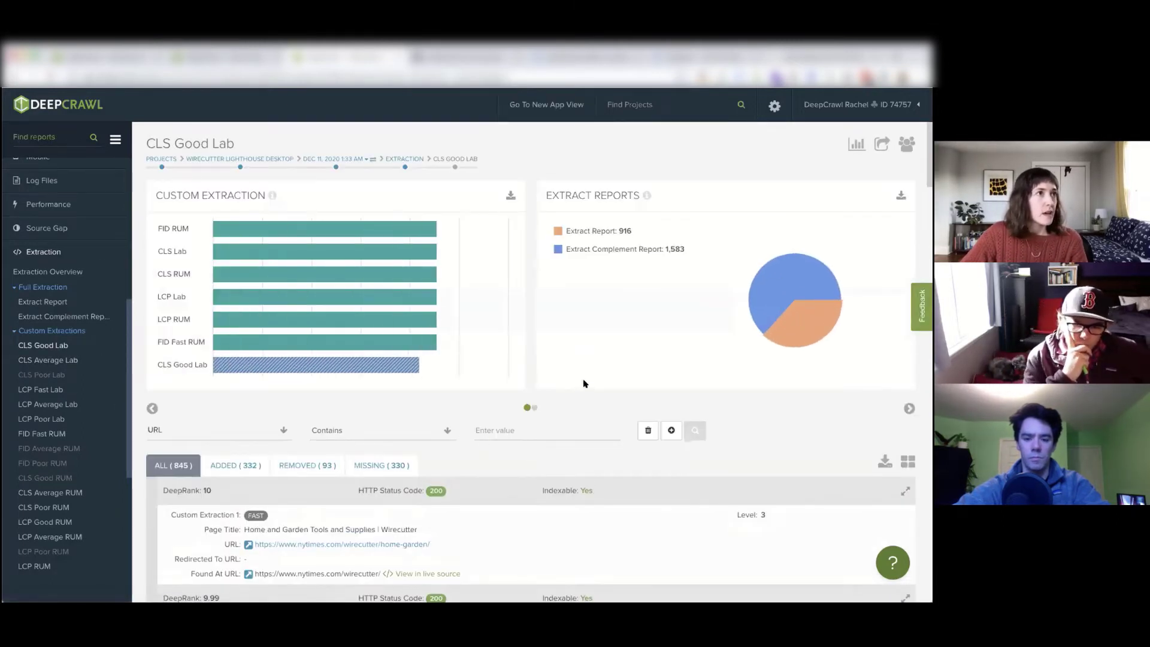
left_click(530, 104)
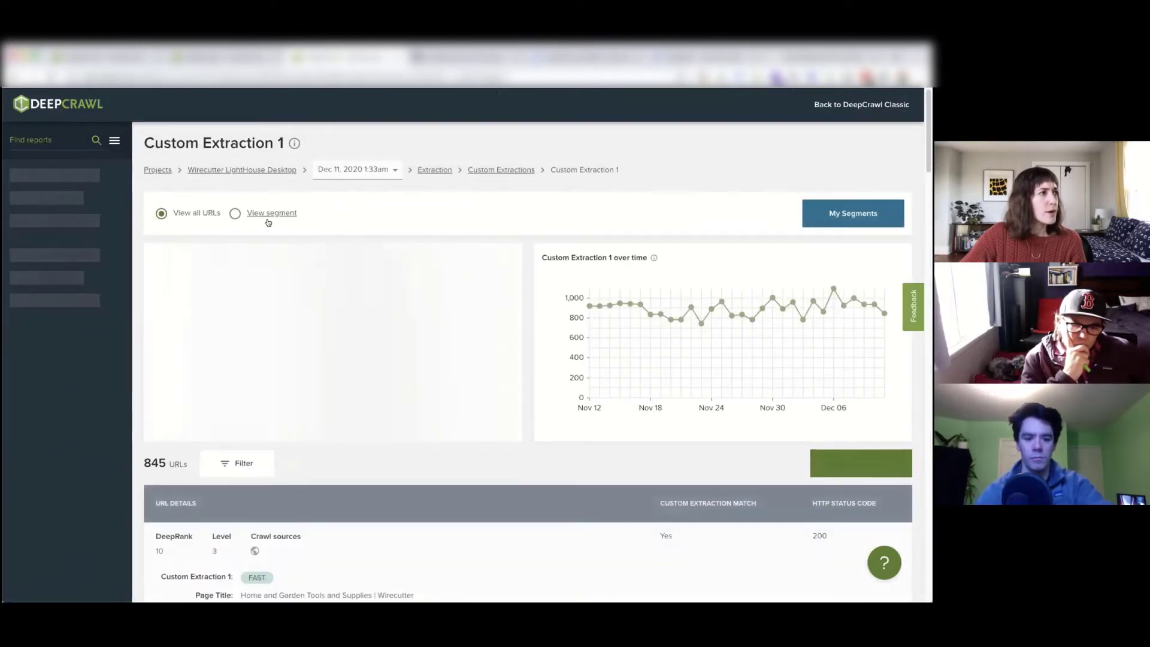
left_click(271, 215)
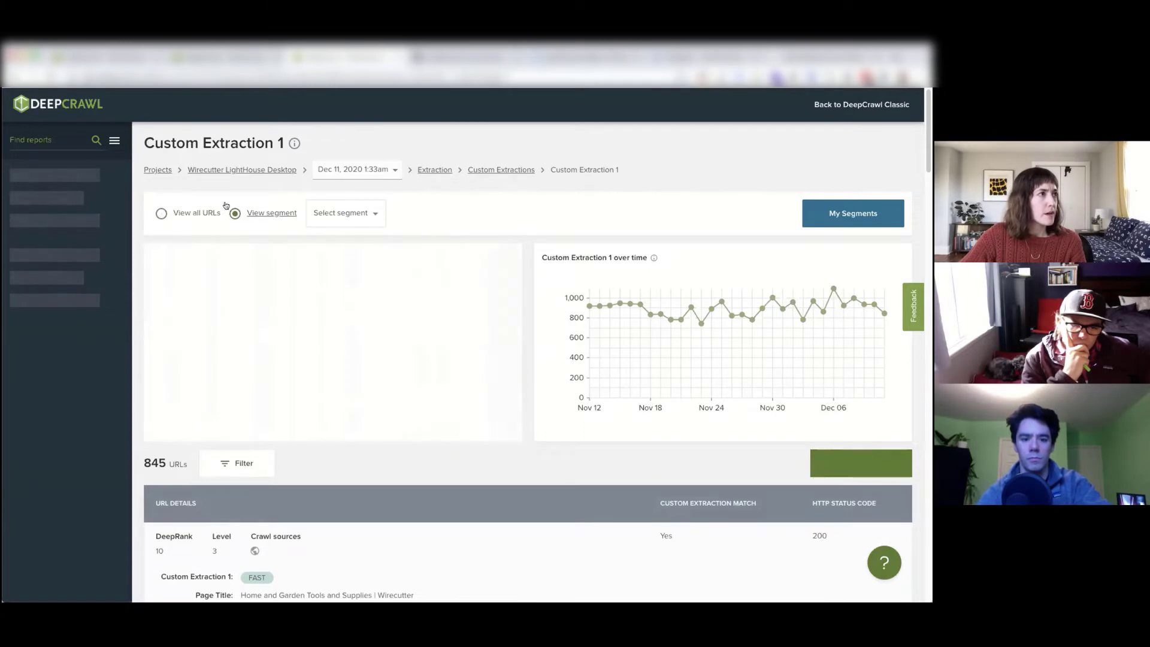
left_click(195, 212)
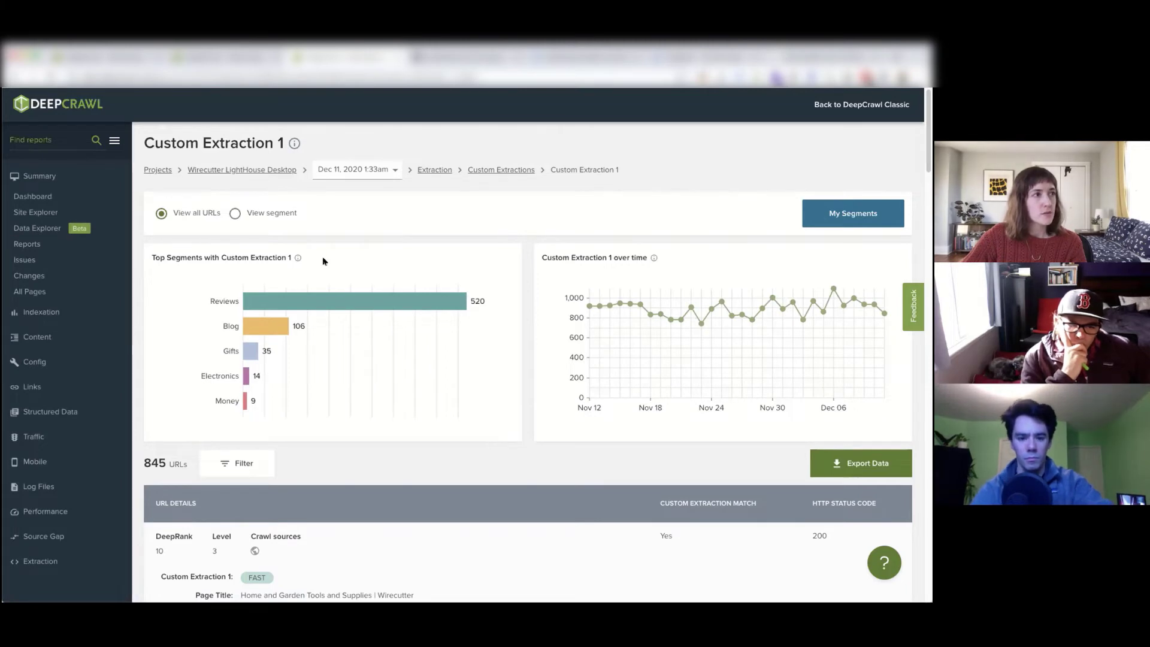
mouse_move(409, 298)
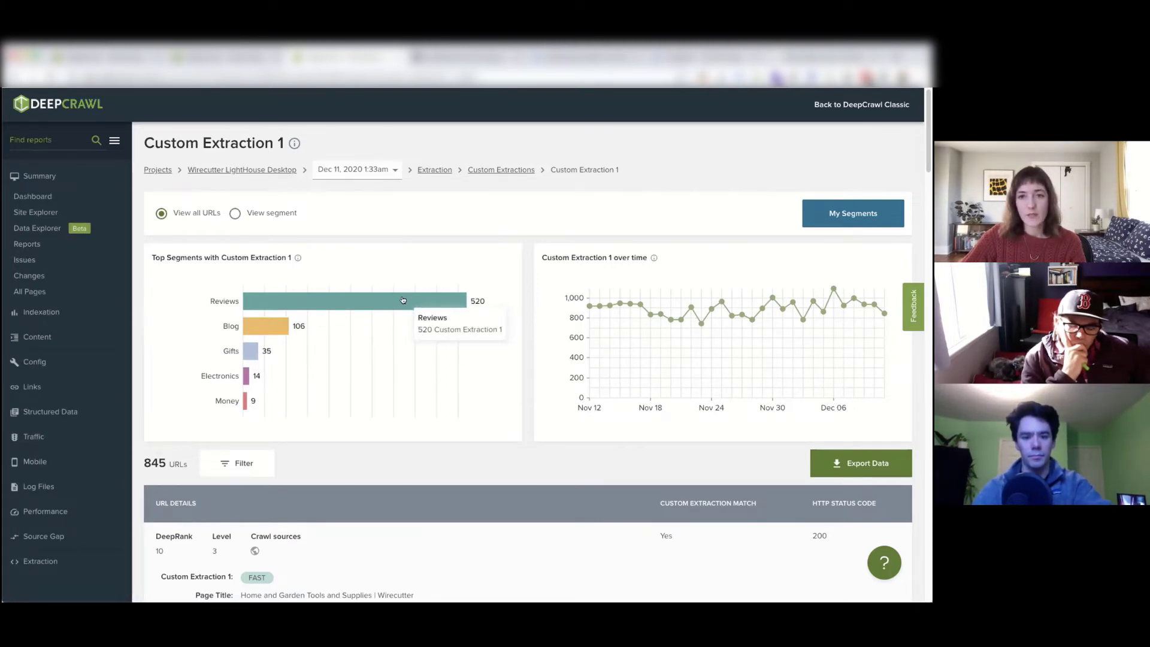
left_click(402, 299)
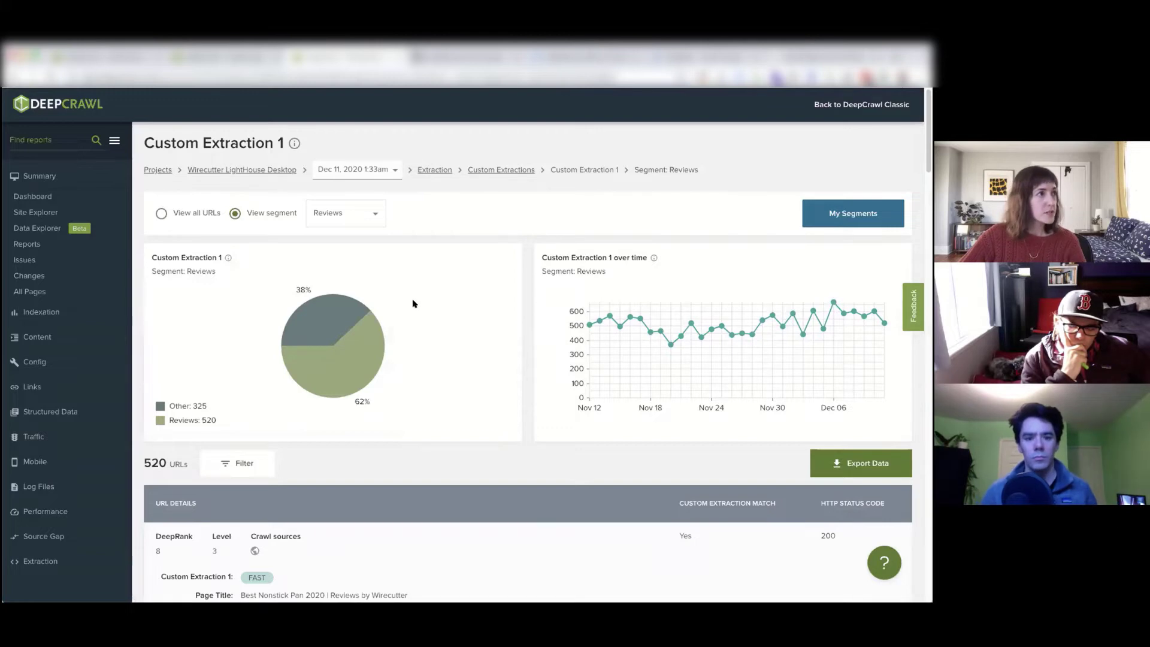
Open the All Pages report and take a brief look at the LightHouse Metrics Demo dashboard.
left_click(36, 292)
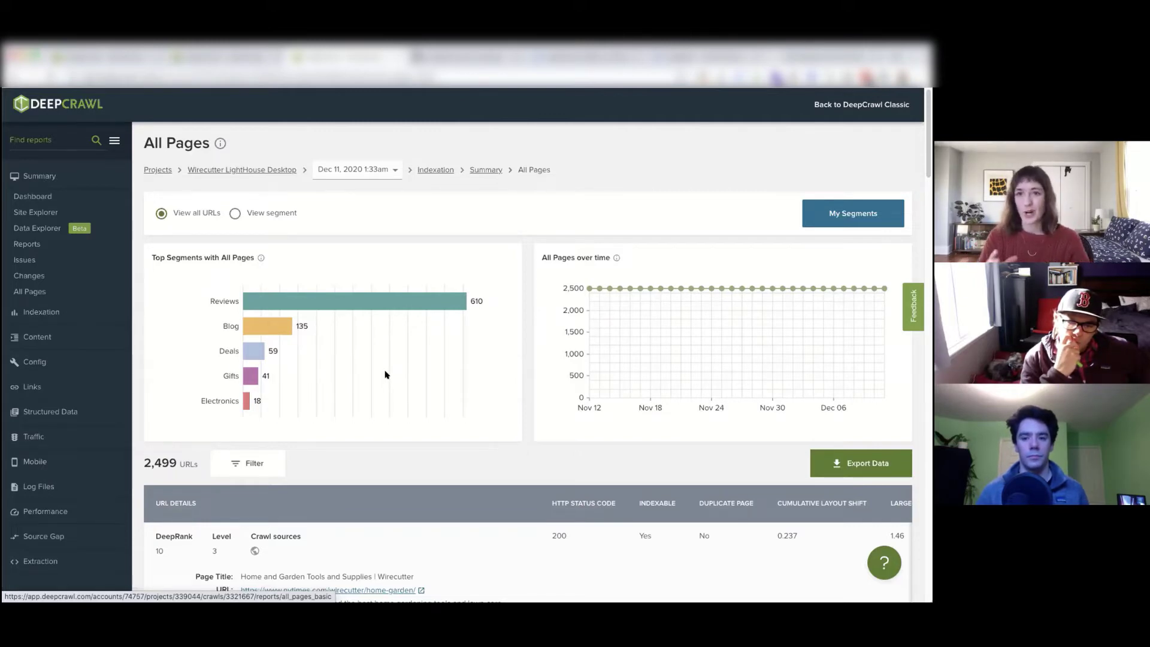
left_click(596, 58)
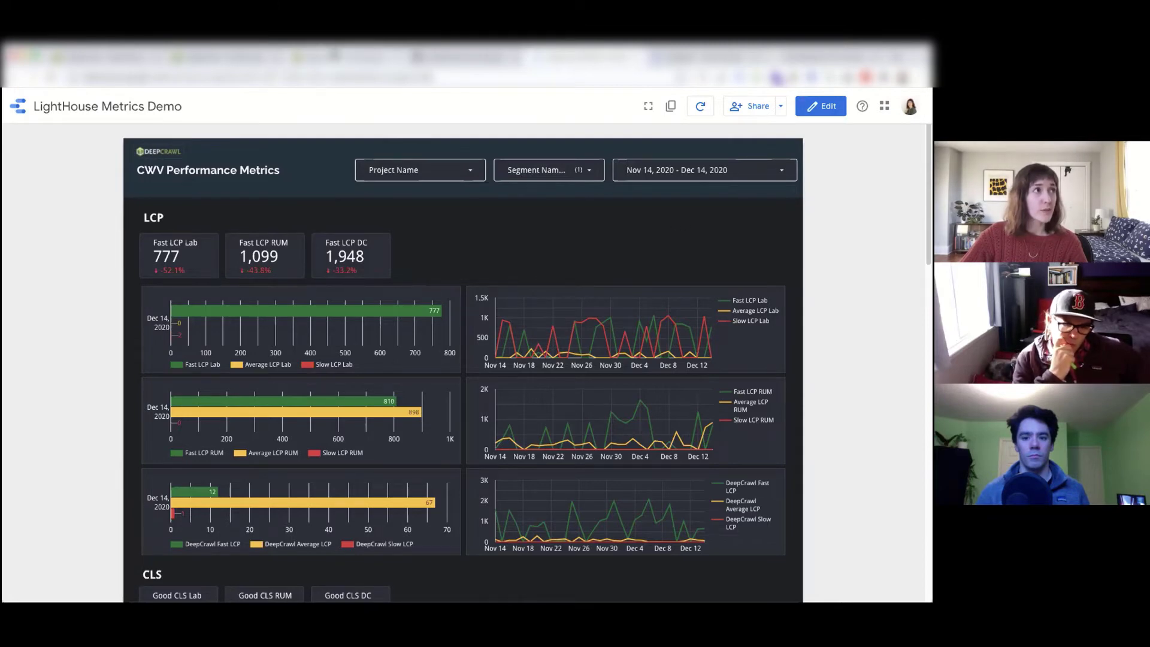
left_click(334, 55)
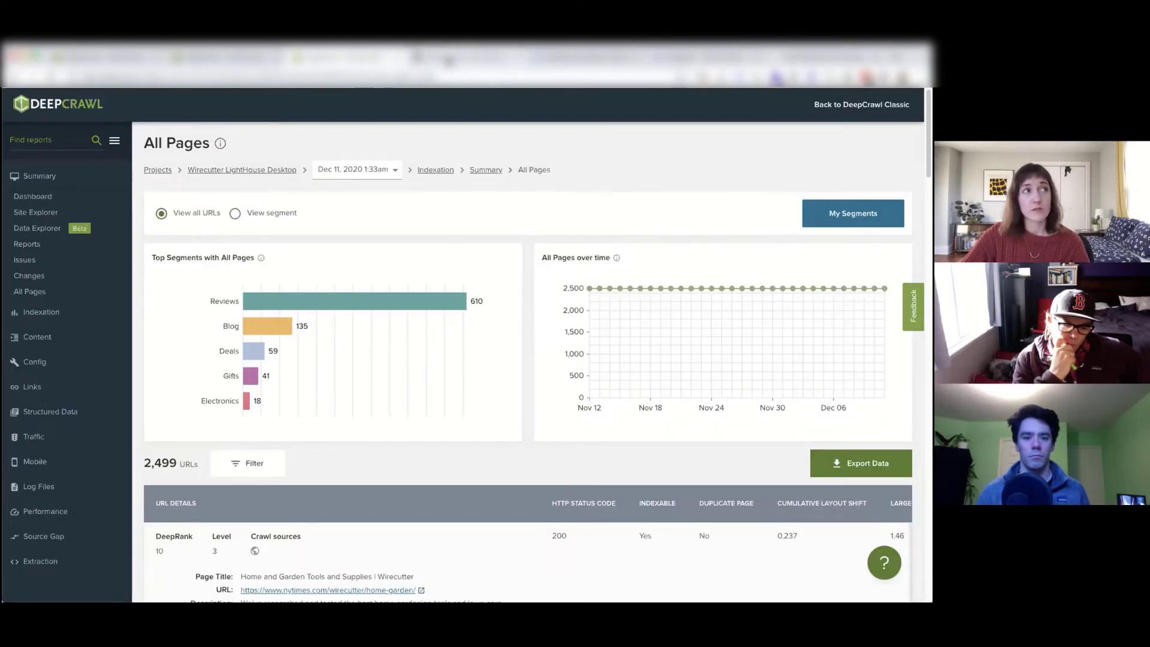
Switch to the psi_api_deepcrawl.js script on GitHub and examine its API key placeholder and the code for each metric.
left_click(448, 60)
left_click(505, 314)
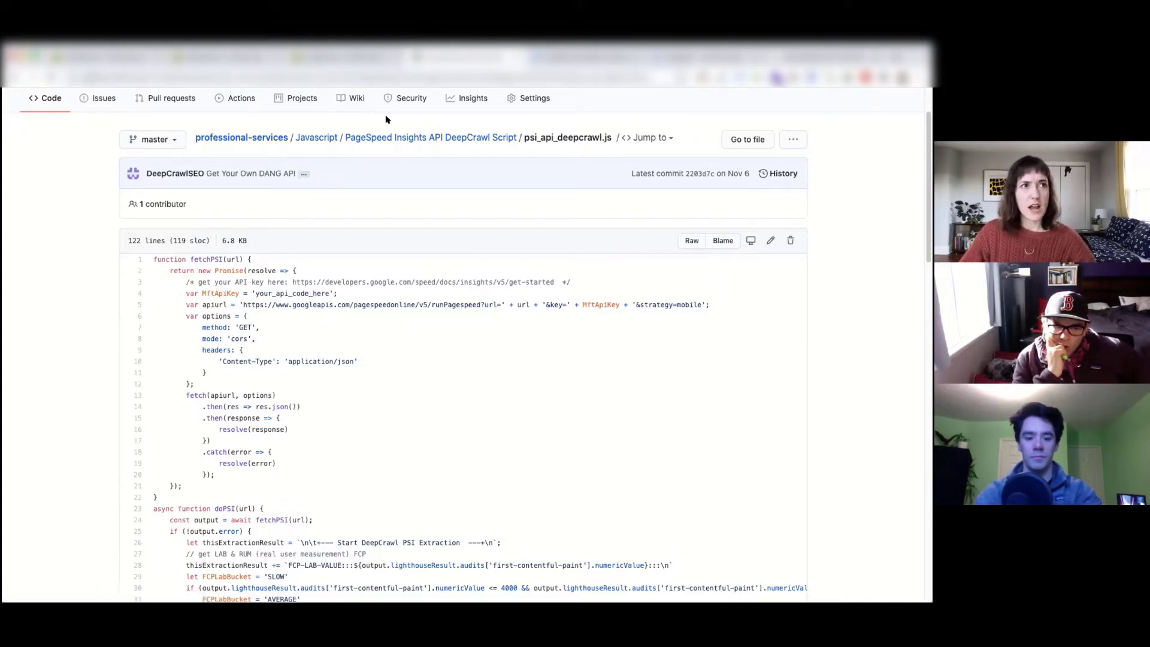
scroll(390, 129, "up", 1)
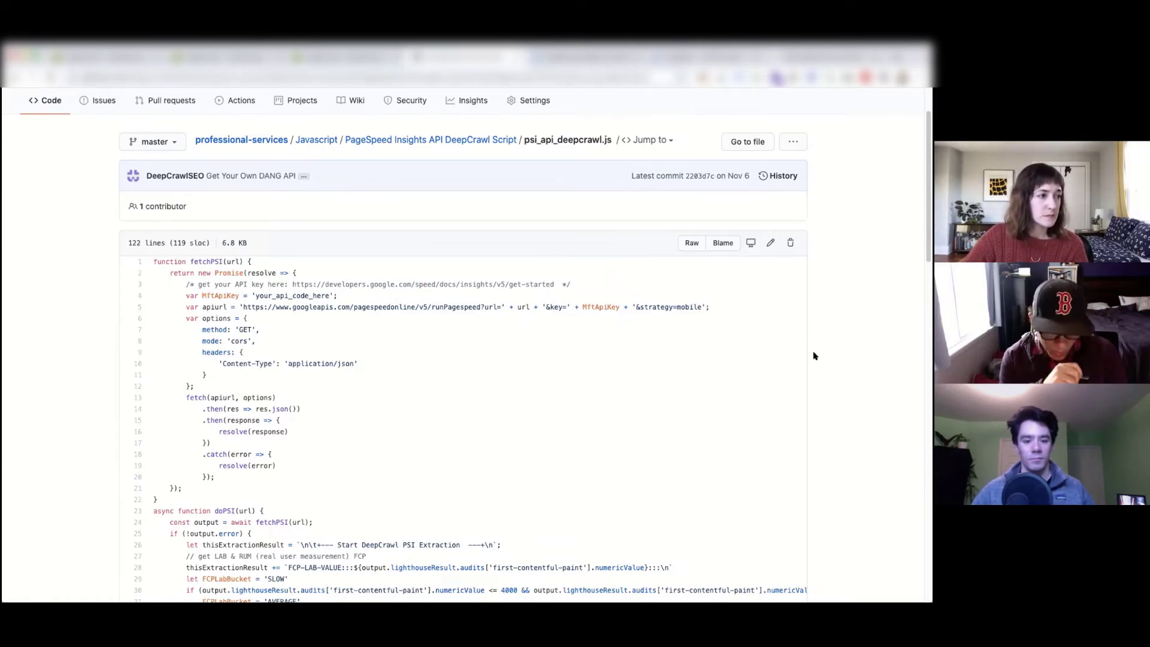
scroll(849, 382, "down", 3)
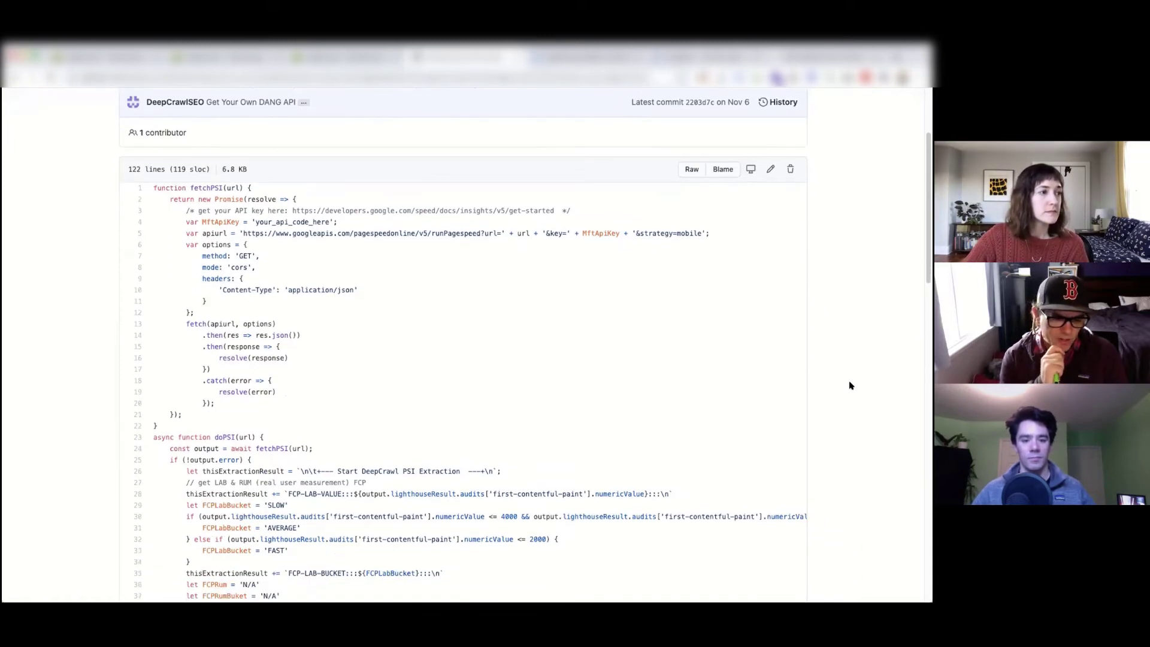
scroll(850, 385, "down", 6)
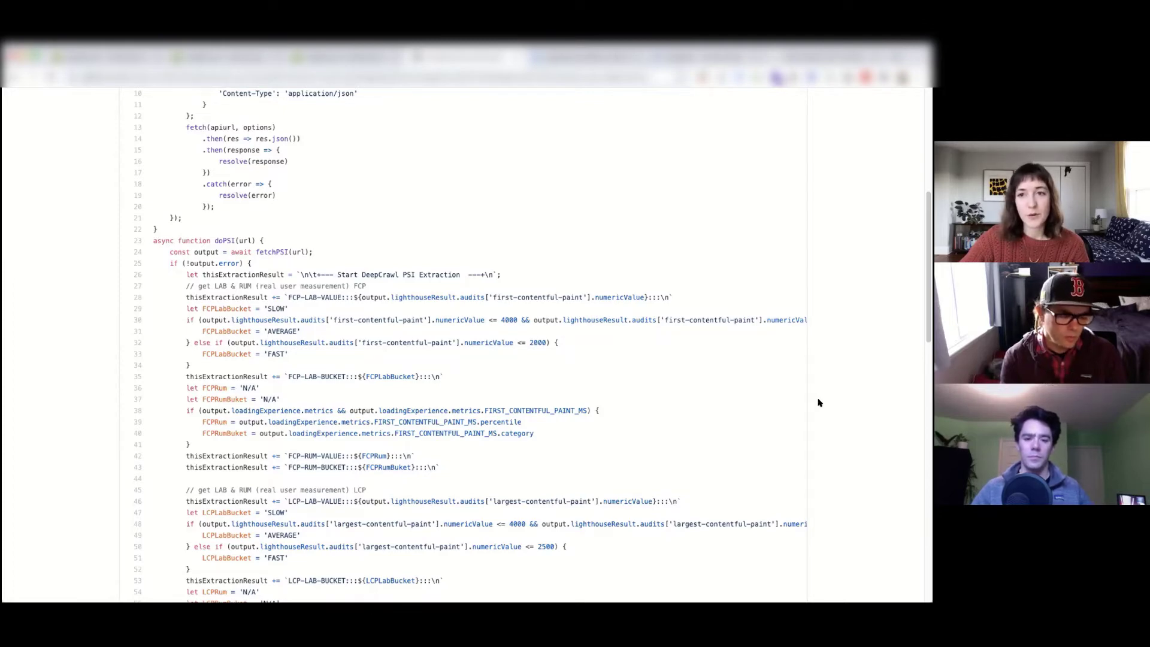
scroll(817, 399, "down", 5)
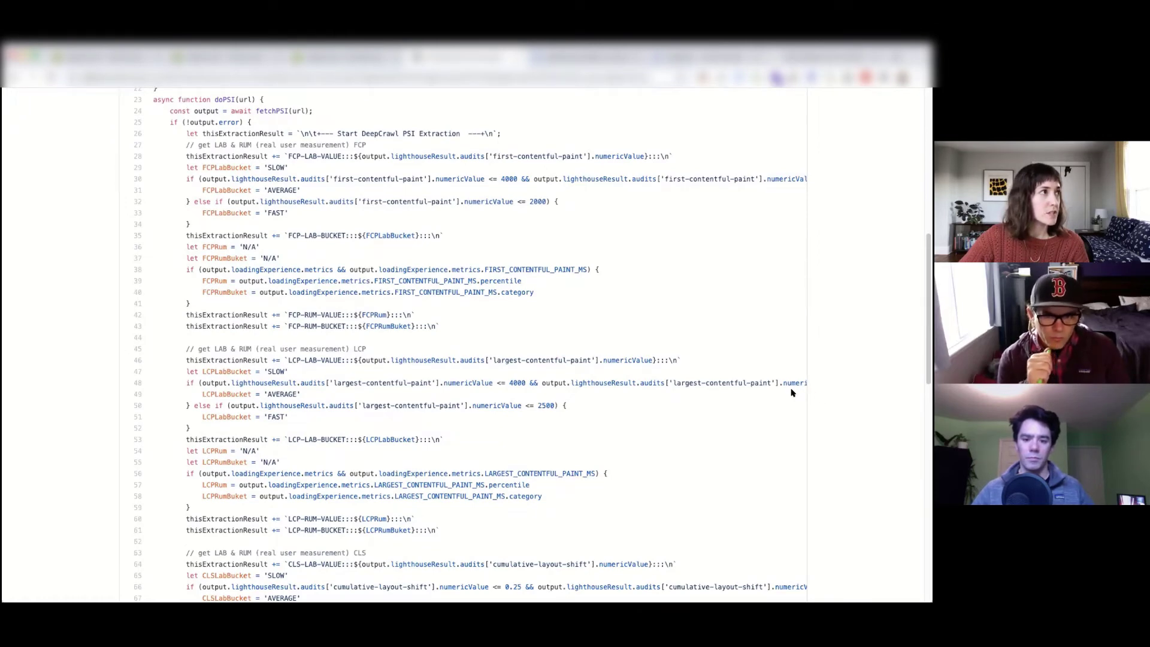
scroll(789, 393, "down", 10)
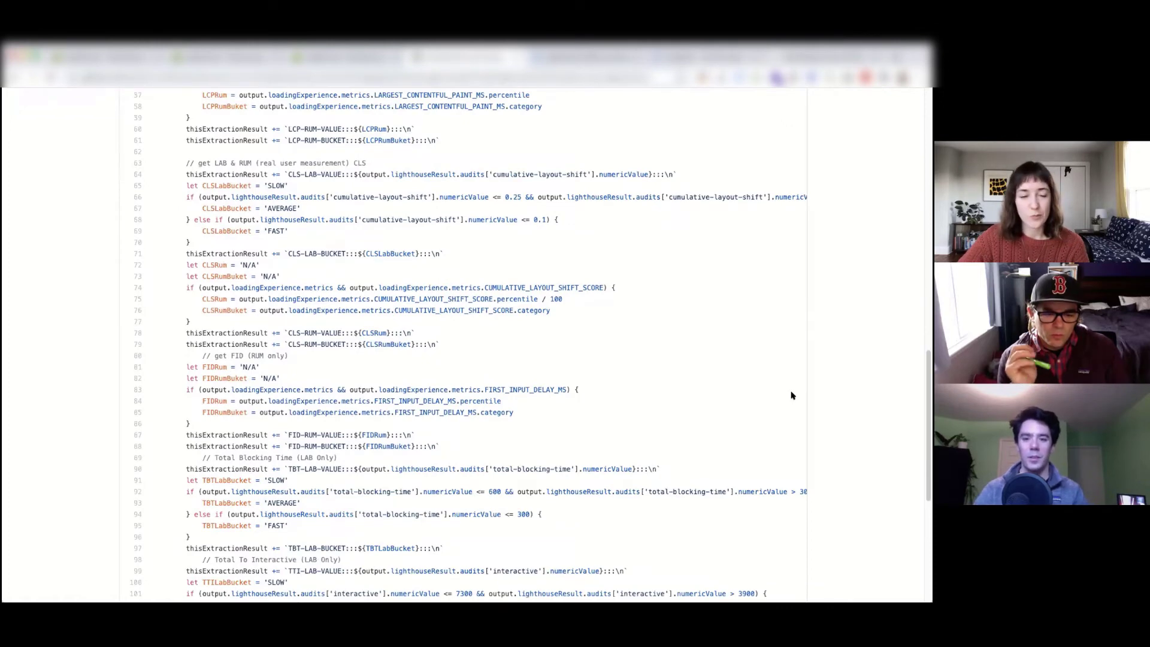
scroll(788, 391, "down", 2)
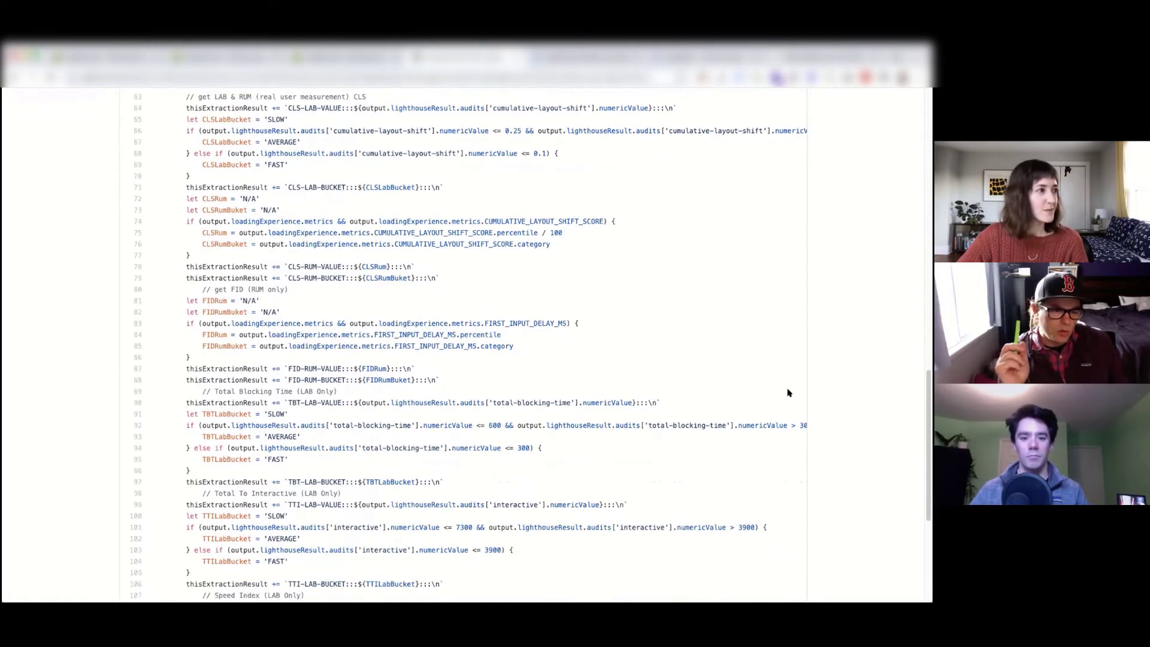
scroll(789, 393, "down", 1)
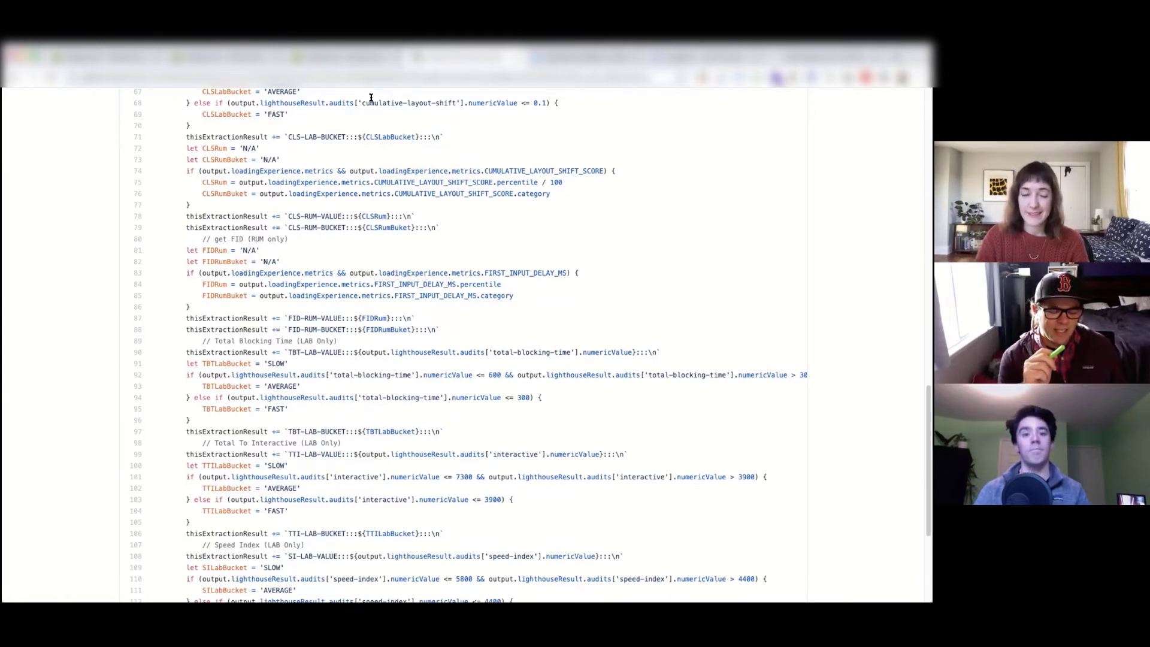
scroll(593, 204, "up", 15)
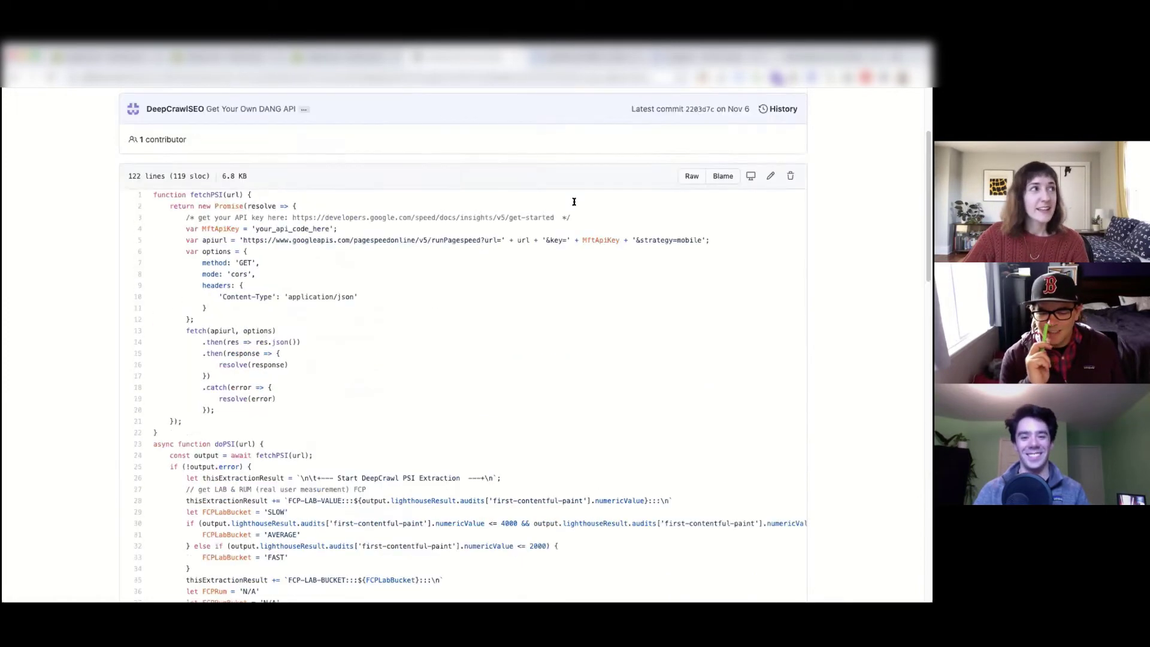
scroll(573, 202, "up", 3)
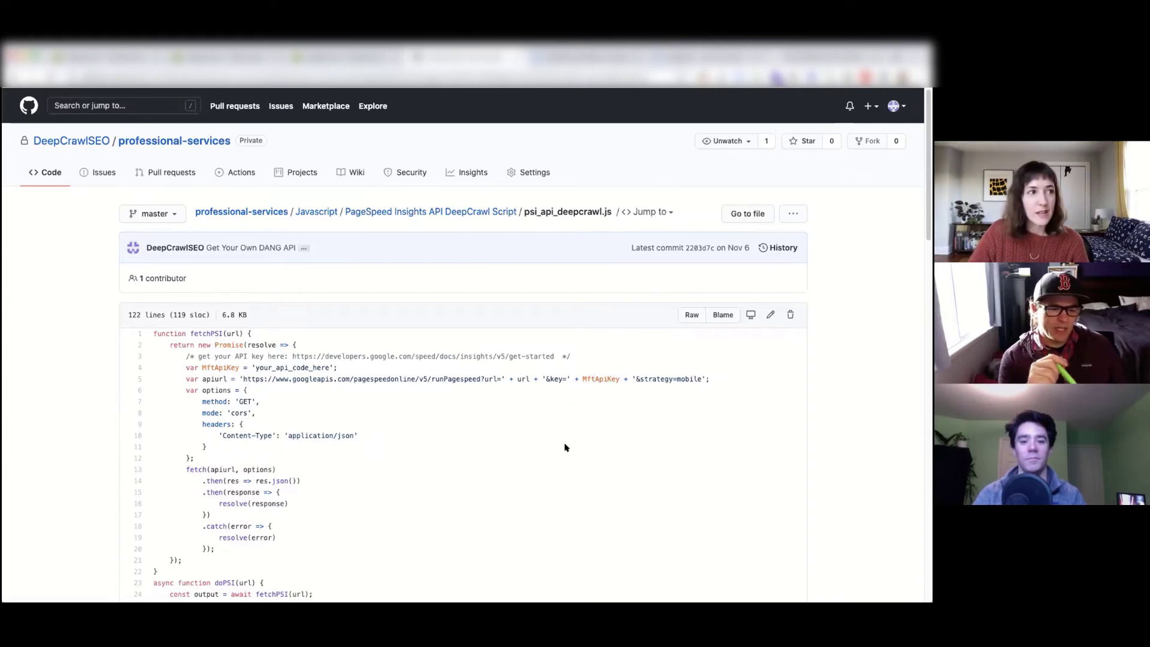
Return to the DeepCrawl project settings with the empty Custom JavaScript editor and add a blank rule under Custom Extraction.
left_click(350, 61)
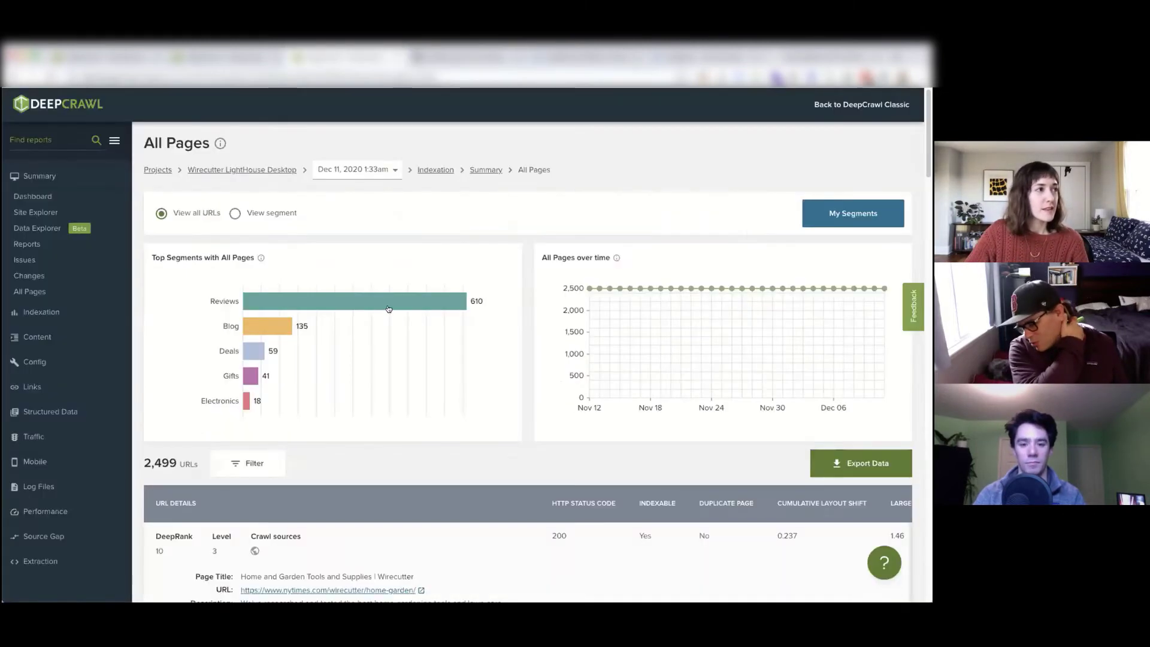
left_click(102, 49)
scroll(537, 451, "down", 7)
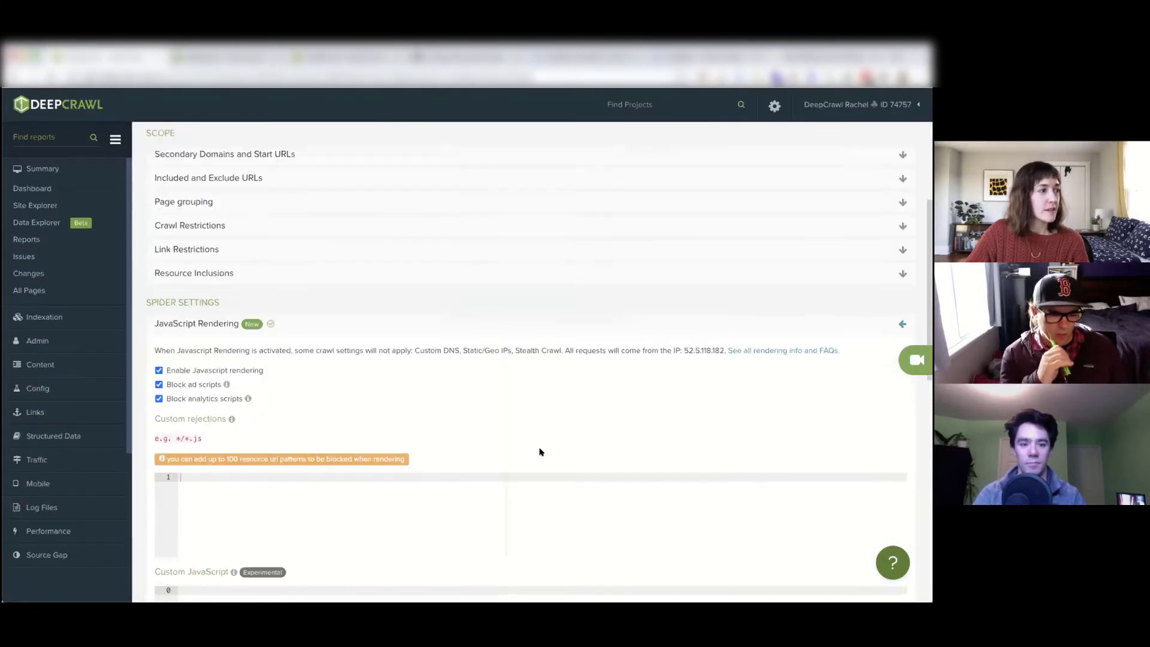
scroll(257, 371, "down", 5)
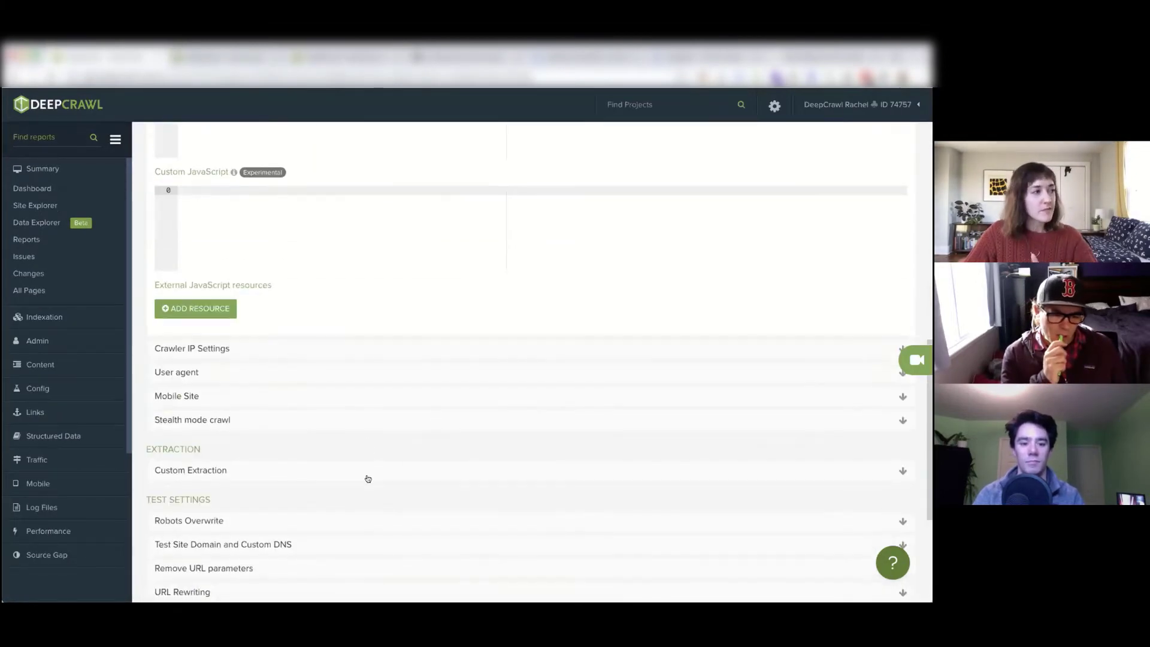
left_click(229, 388)
scroll(521, 464, "down", 3)
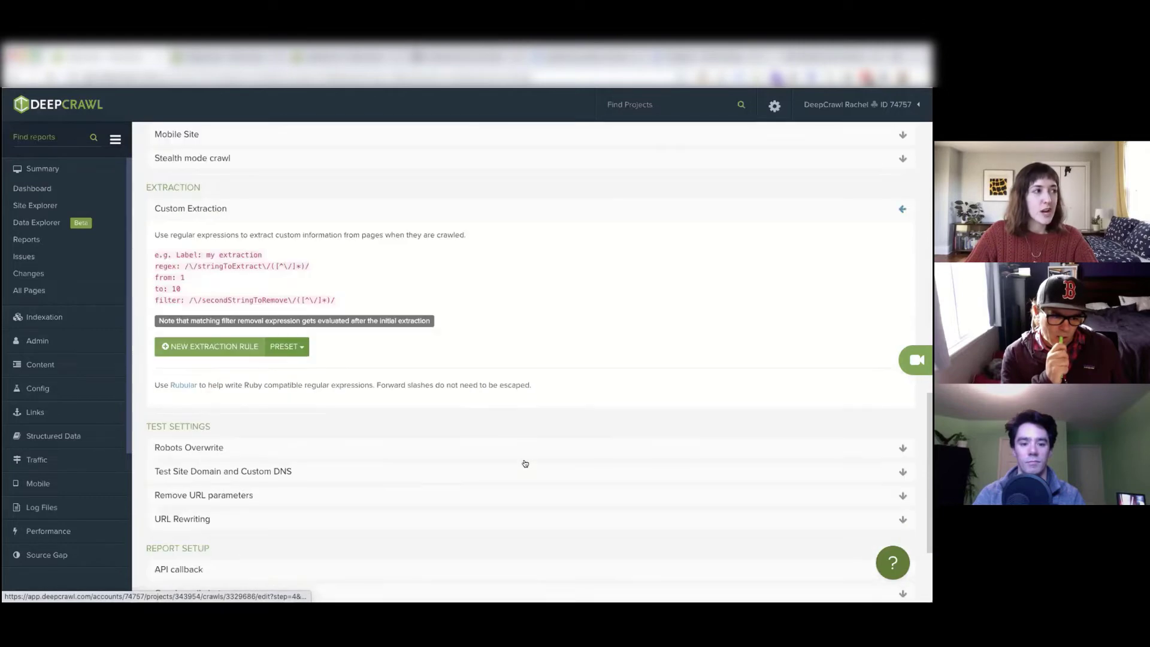
left_click(182, 345)
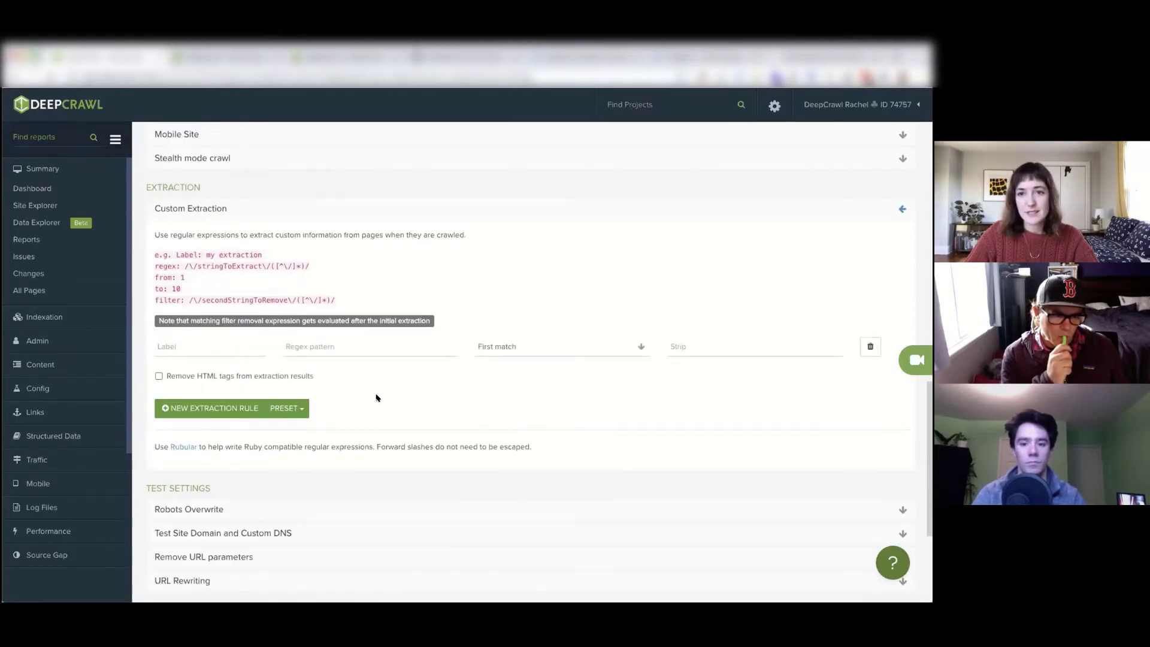
Open the advanced settings of the Wirecutter LightHouse Desktop project in DeepCrawl Classic and expand its Custom Extraction section.
key("ctrl+Tab")
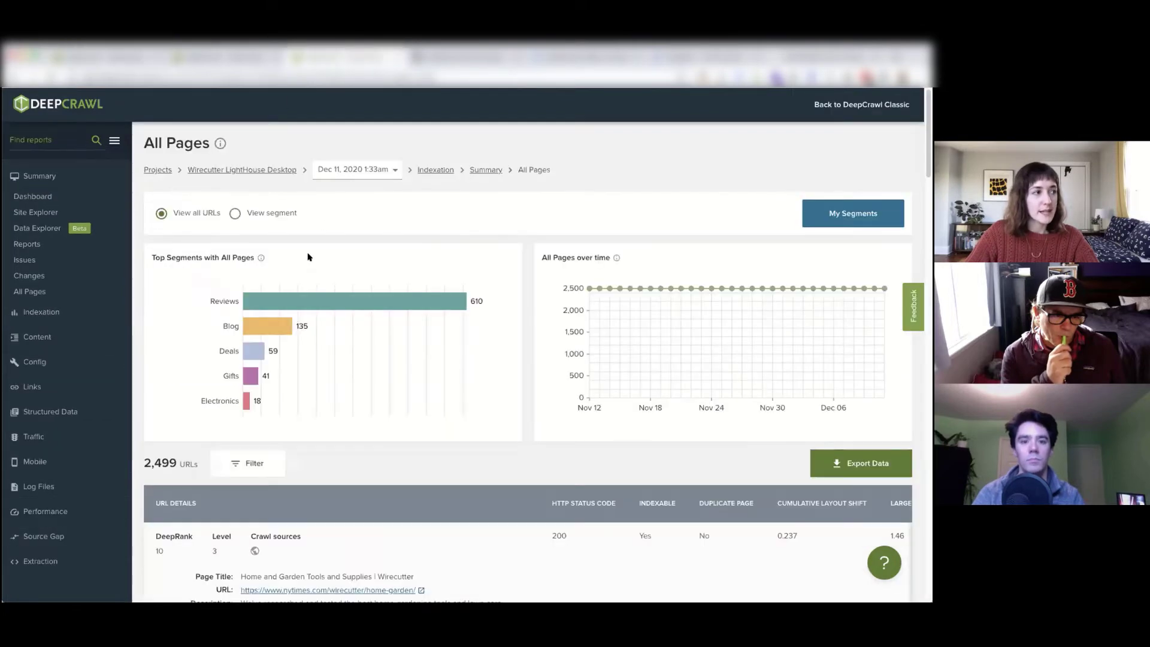
left_click(841, 104)
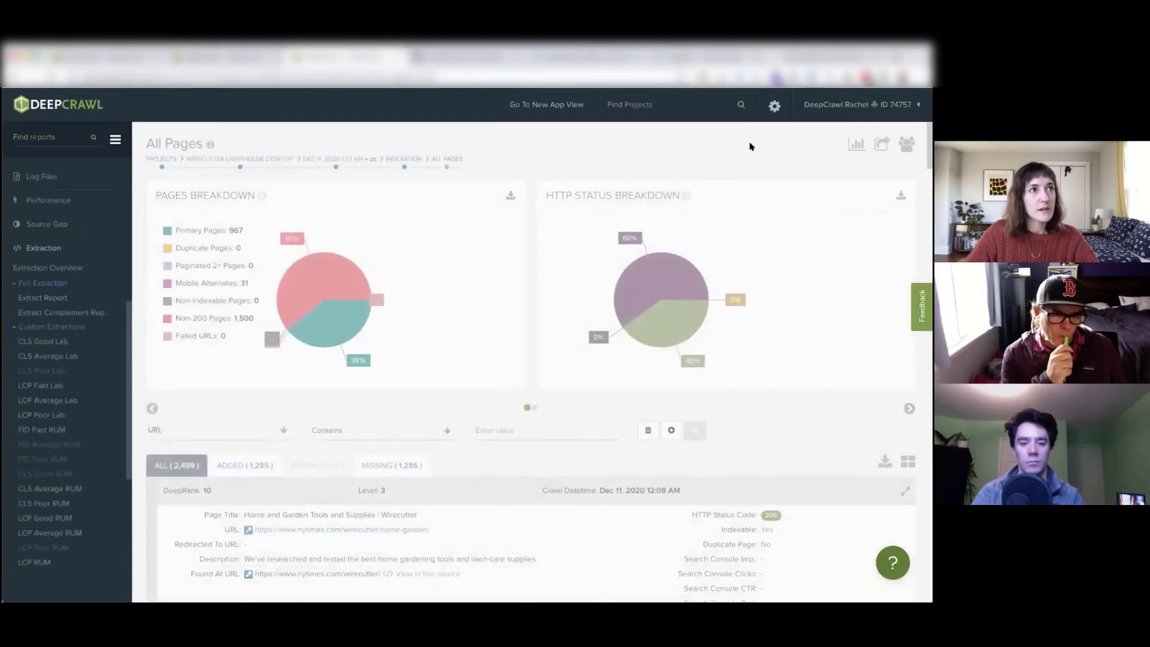
left_click(772, 104)
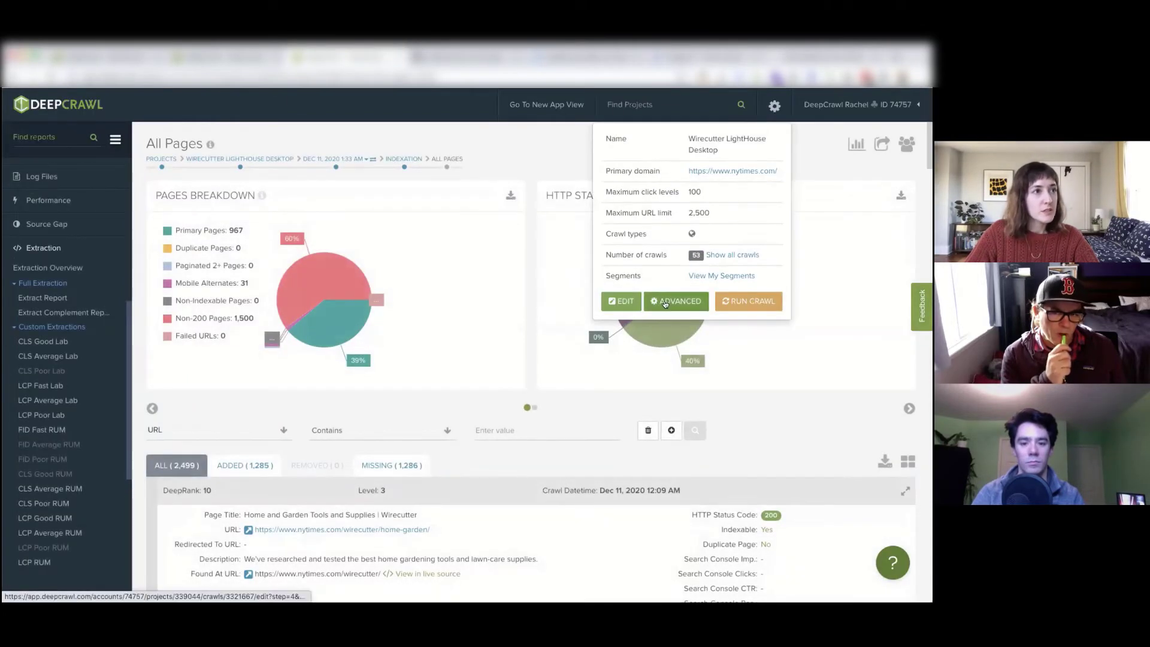
left_click(664, 302)
scroll(440, 422, "down", 6)
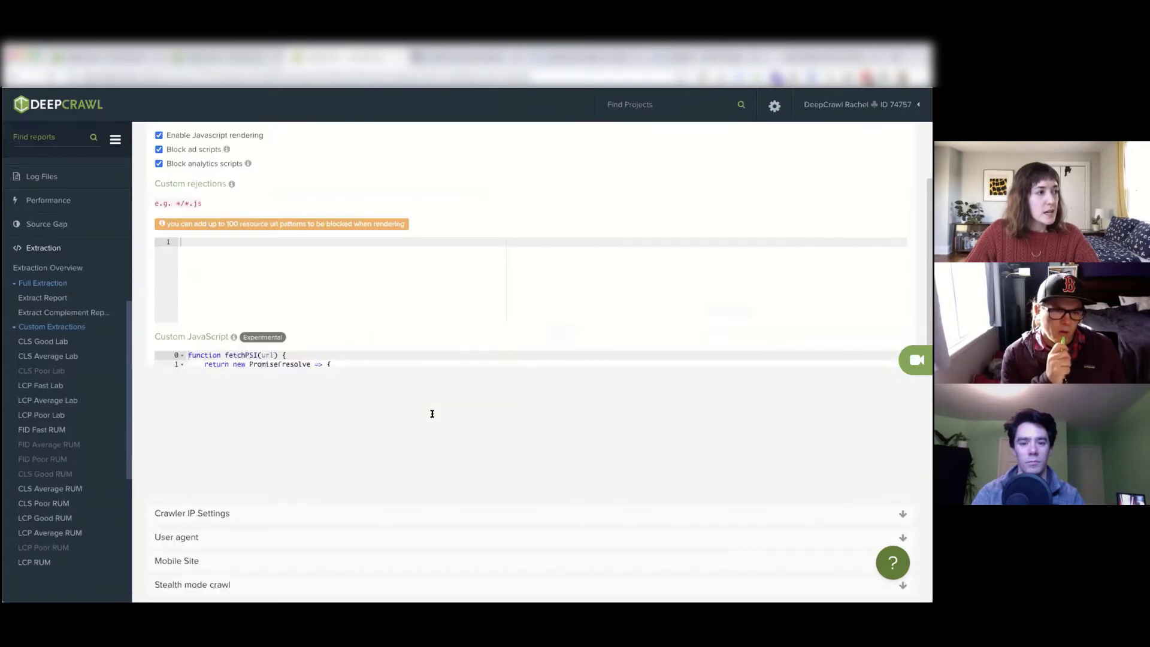
scroll(288, 533, "down", 5)
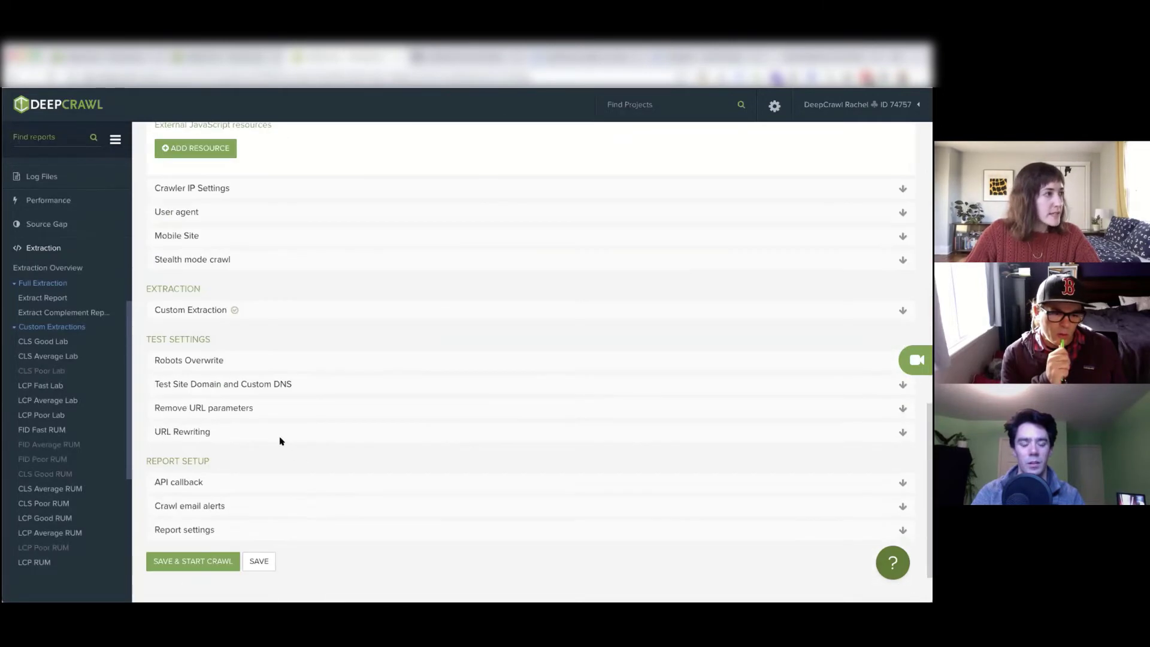
left_click(257, 310)
Examine the labels and regex patterns of the custom extraction rules for the CLS, LCP and FID lab and RUM buckets.
scroll(397, 475, "down", 1)
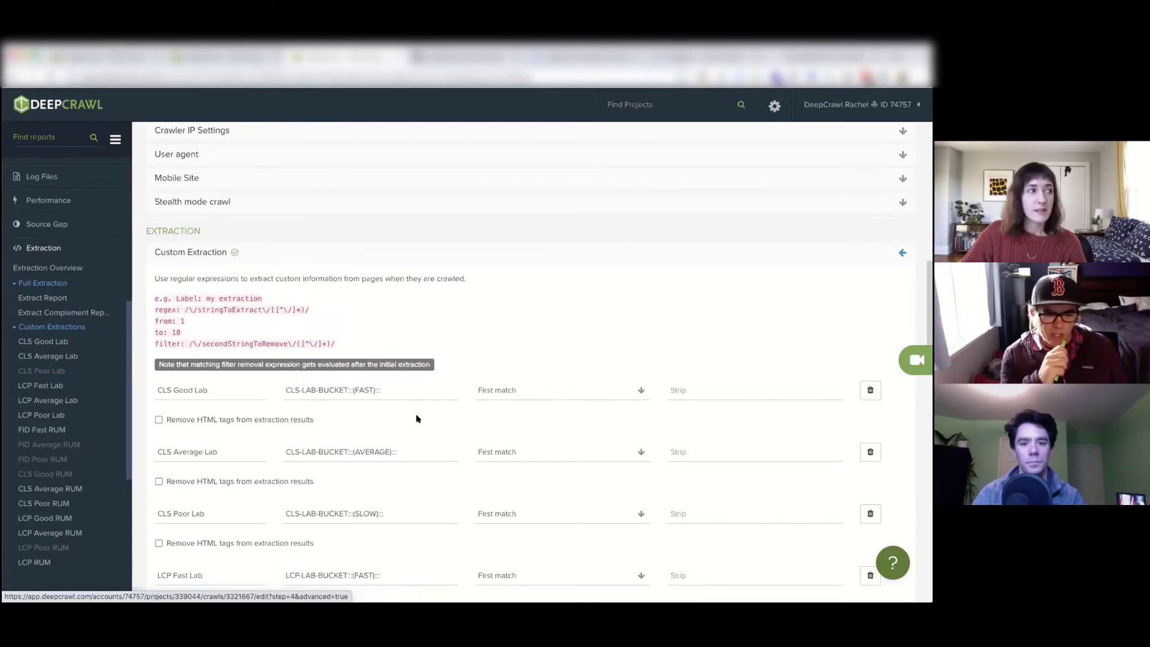
scroll(410, 418, "down", 3)
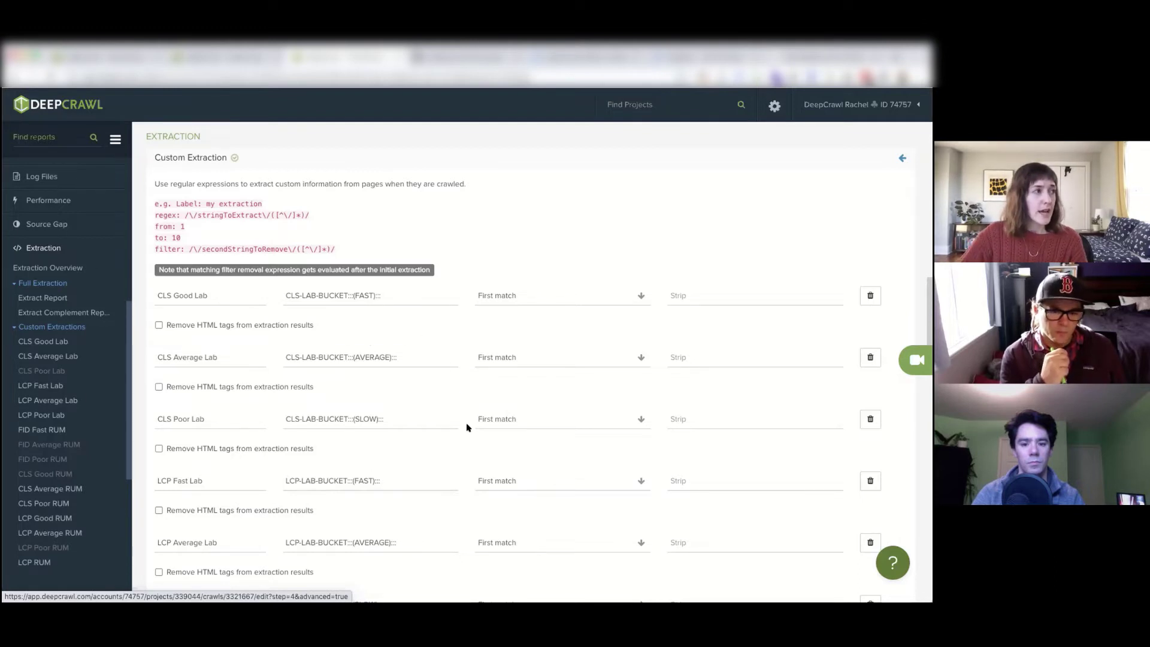
scroll(470, 419, "down", 1)
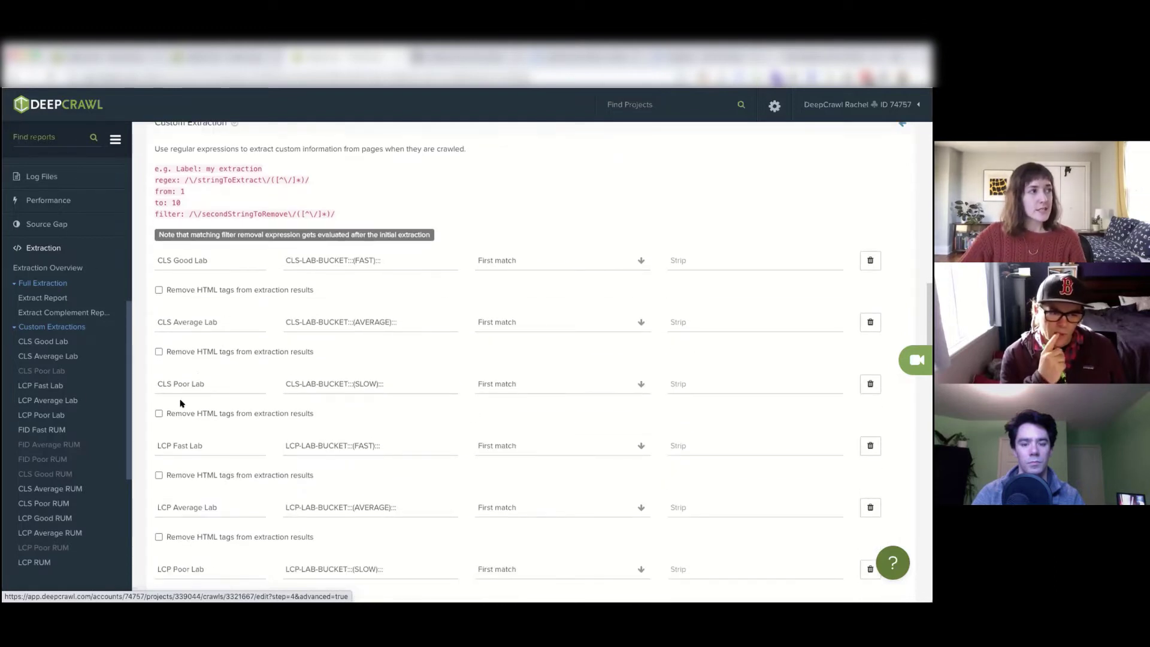
scroll(206, 404, "down", 4)
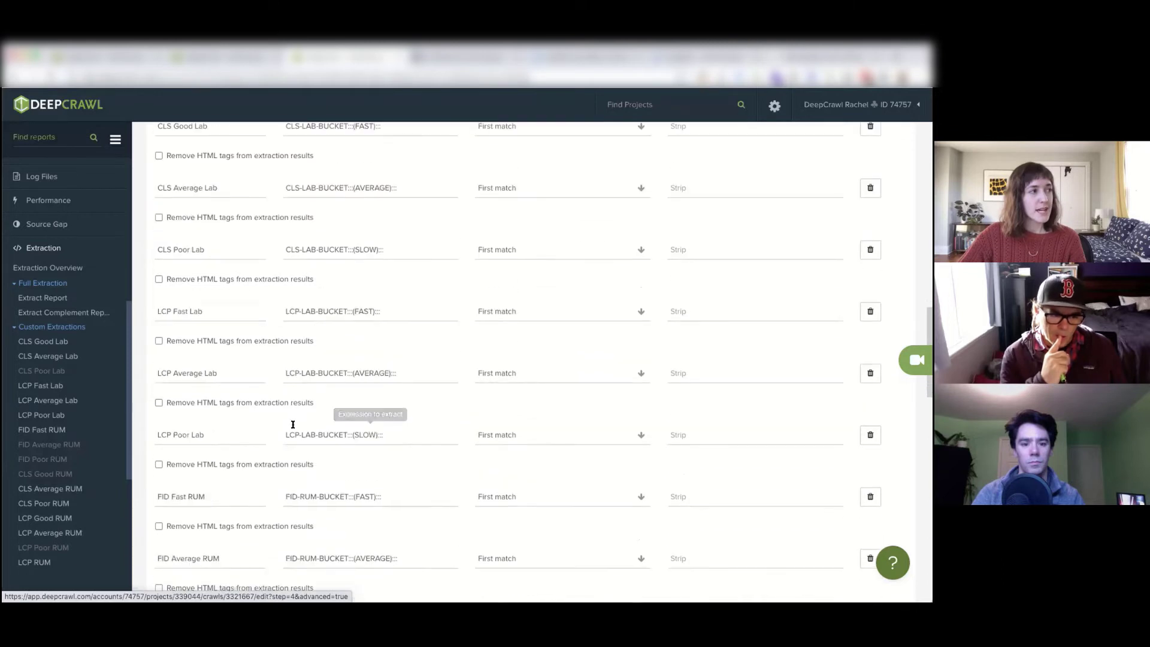
scroll(221, 465, "down", 3)
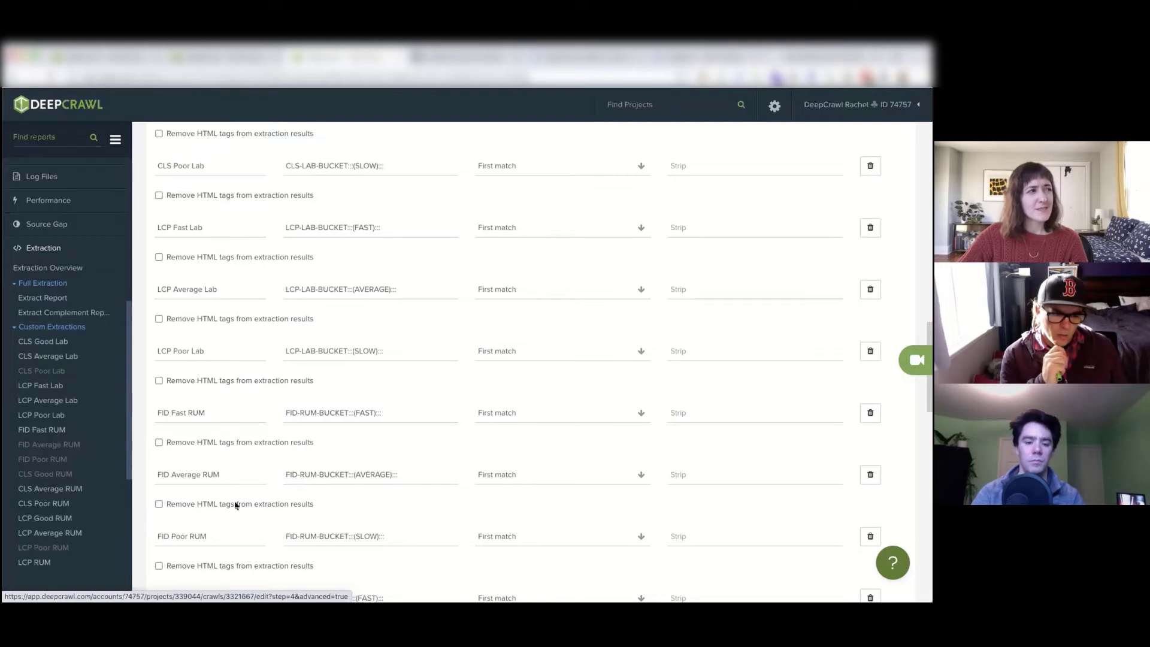
scroll(237, 509, "down", 5)
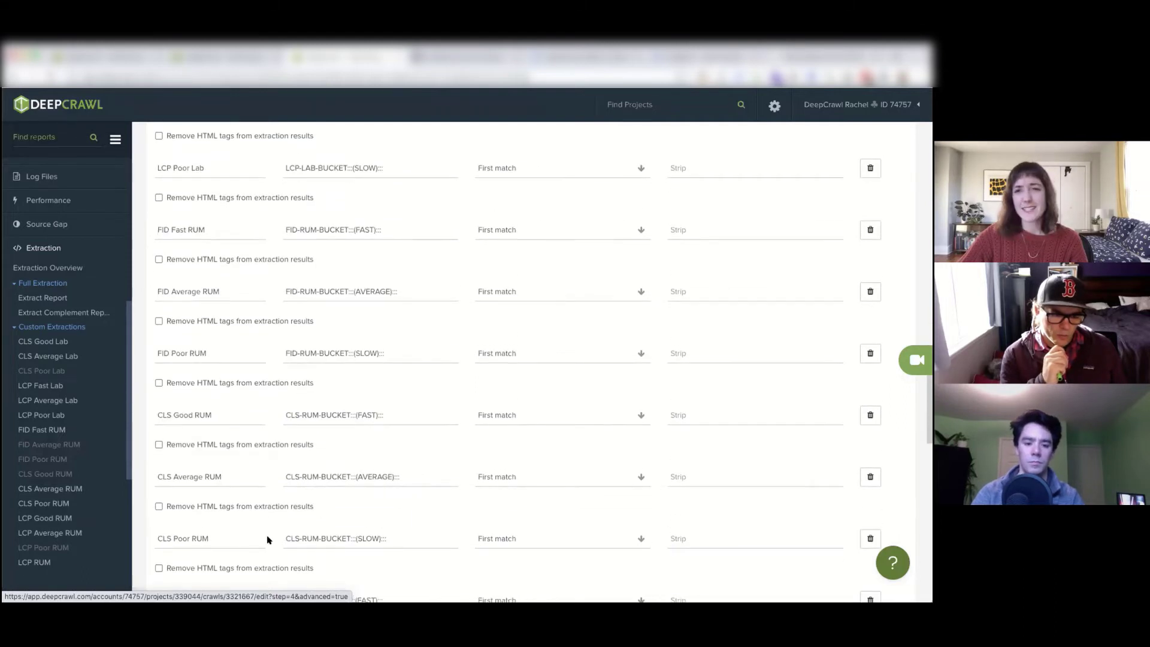
scroll(267, 539, "down", 5)
scroll(286, 534, "down", 2)
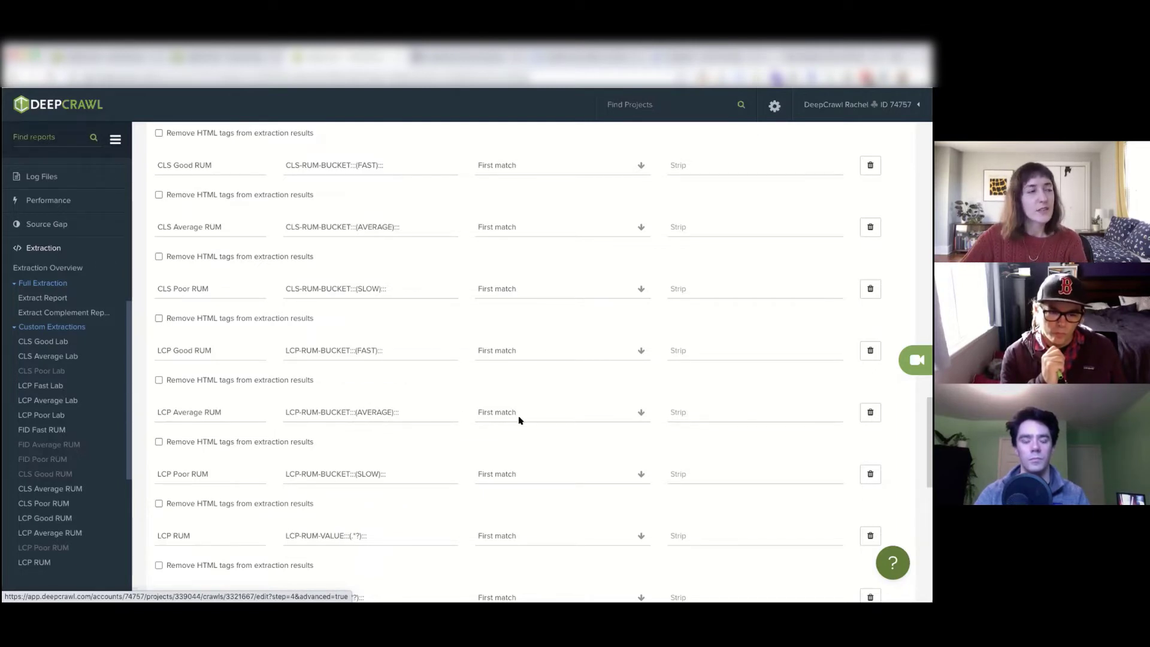
scroll(515, 527, "up", 5)
scroll(528, 522, "up", 5)
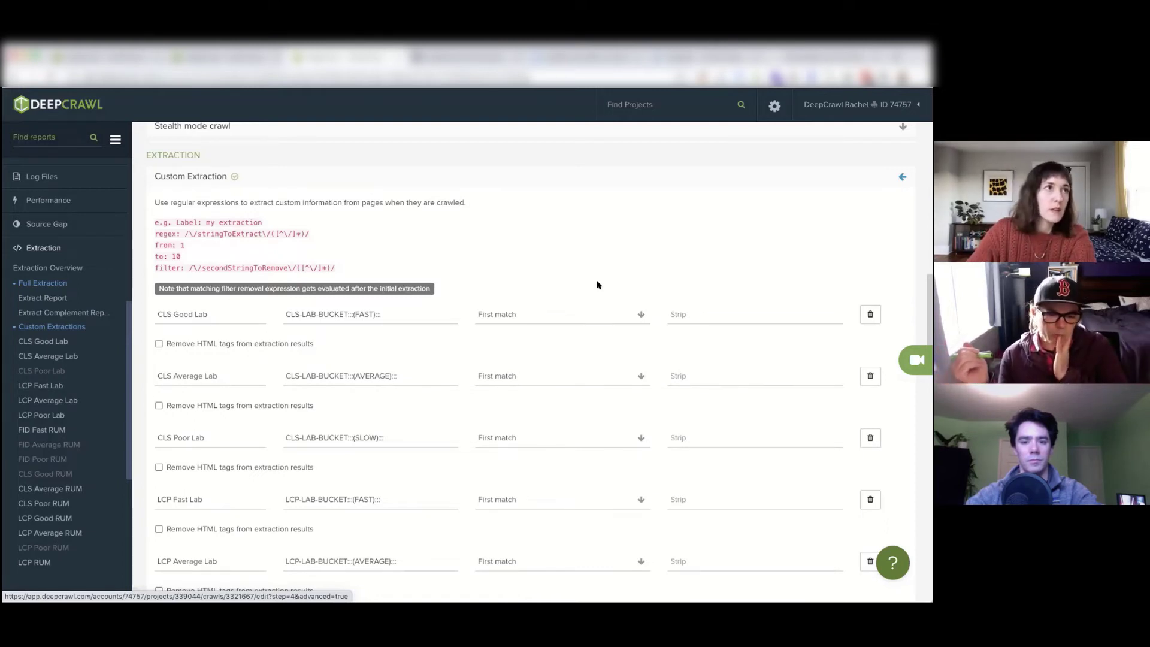
Glance at the LightHouse Metrics Demo dashboard, return to the Wirecutter project and browse the URLs in its All Pages report.
left_click(606, 54)
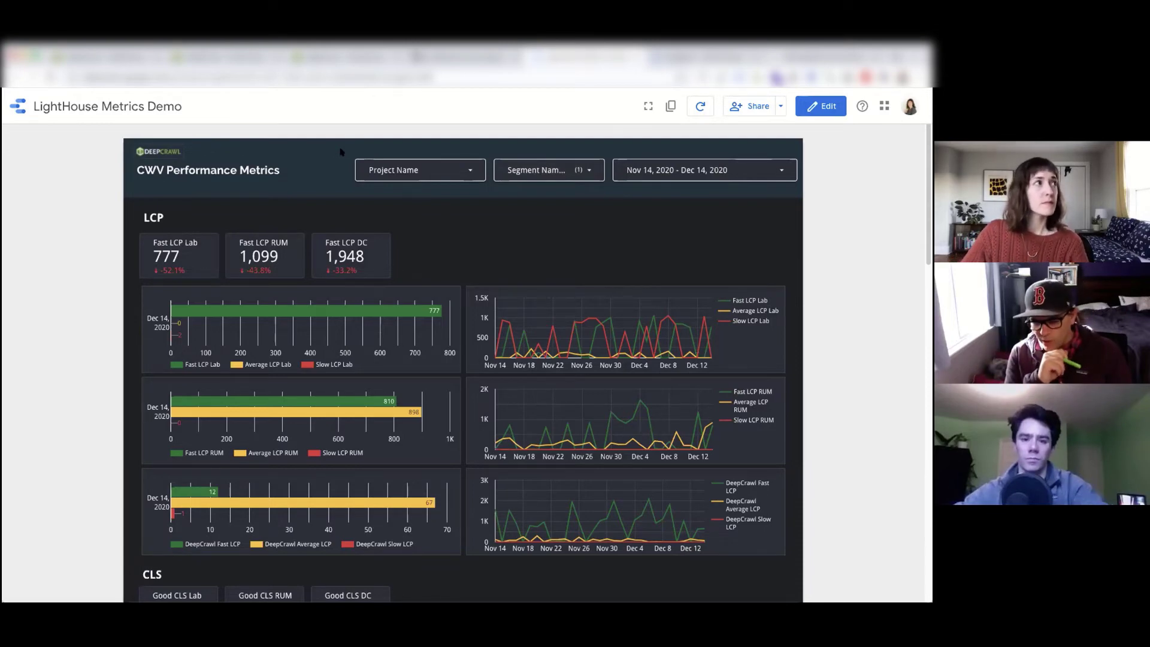
left_click(351, 61)
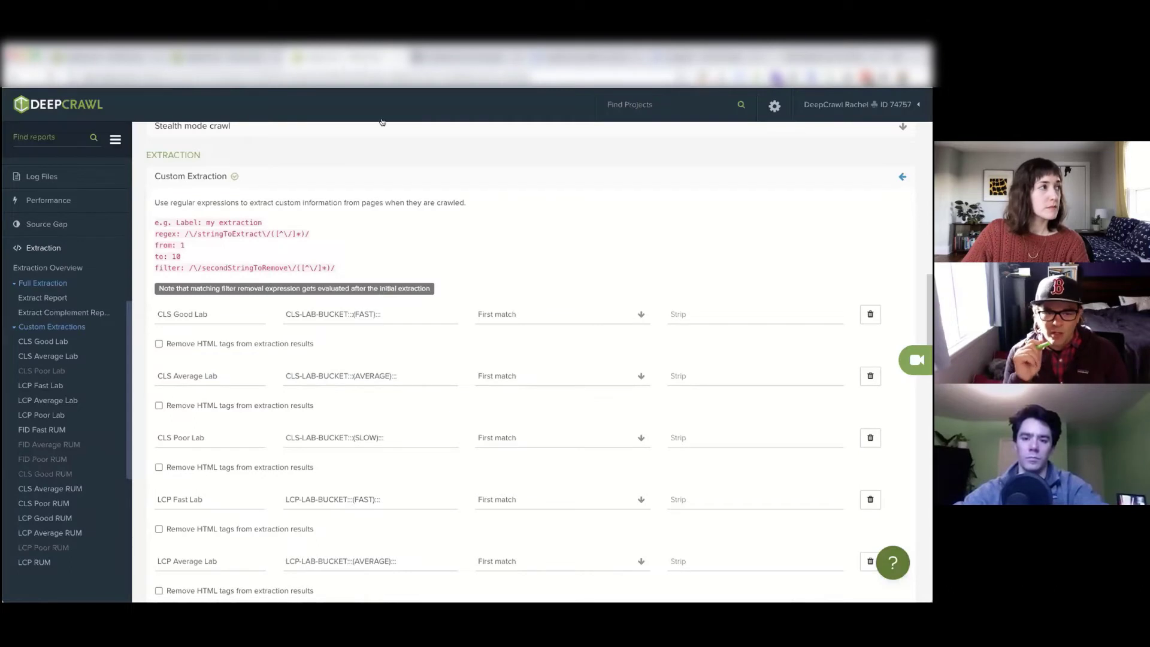
scroll(42, 233, "up", 5)
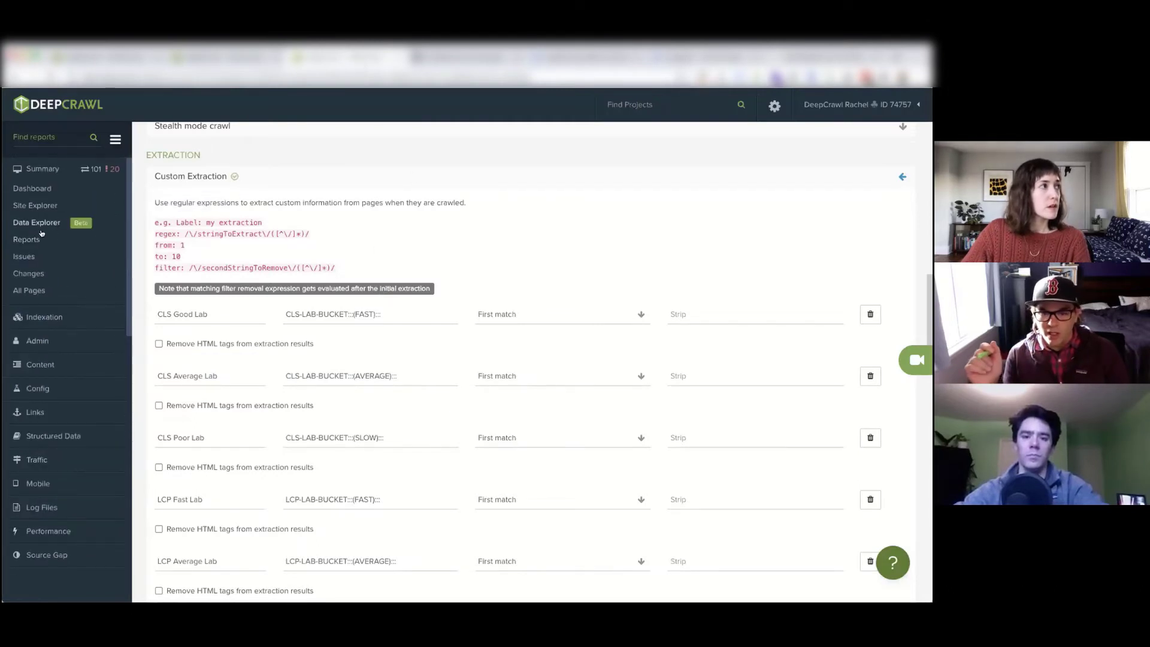
left_click(33, 290)
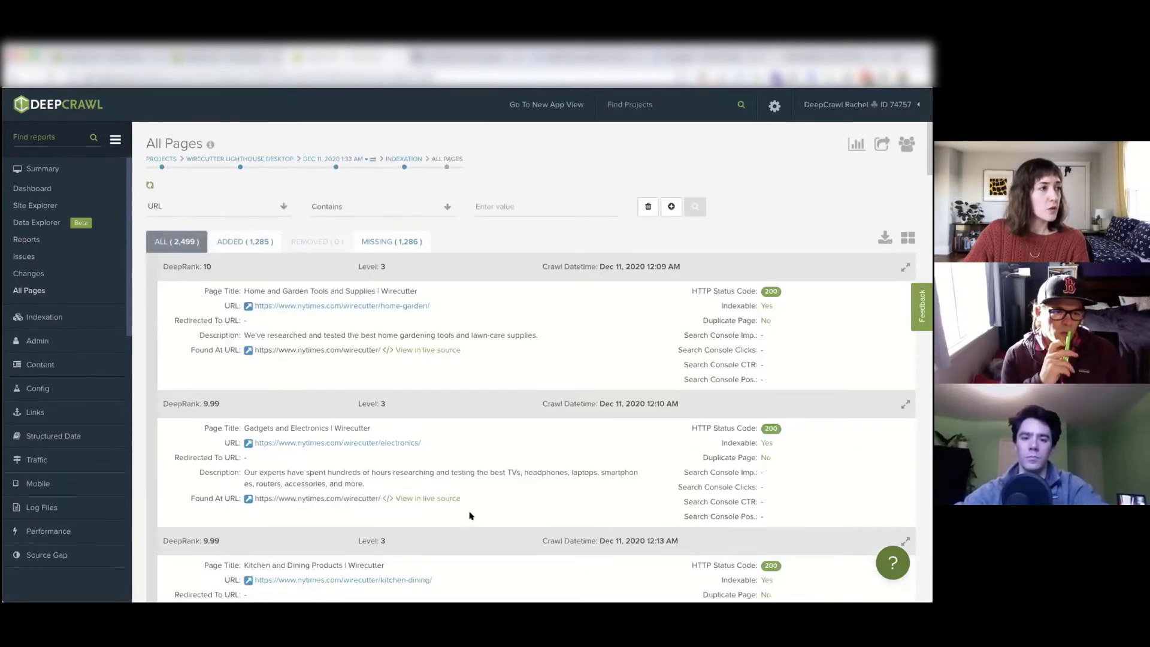
scroll(410, 456, "down", 5)
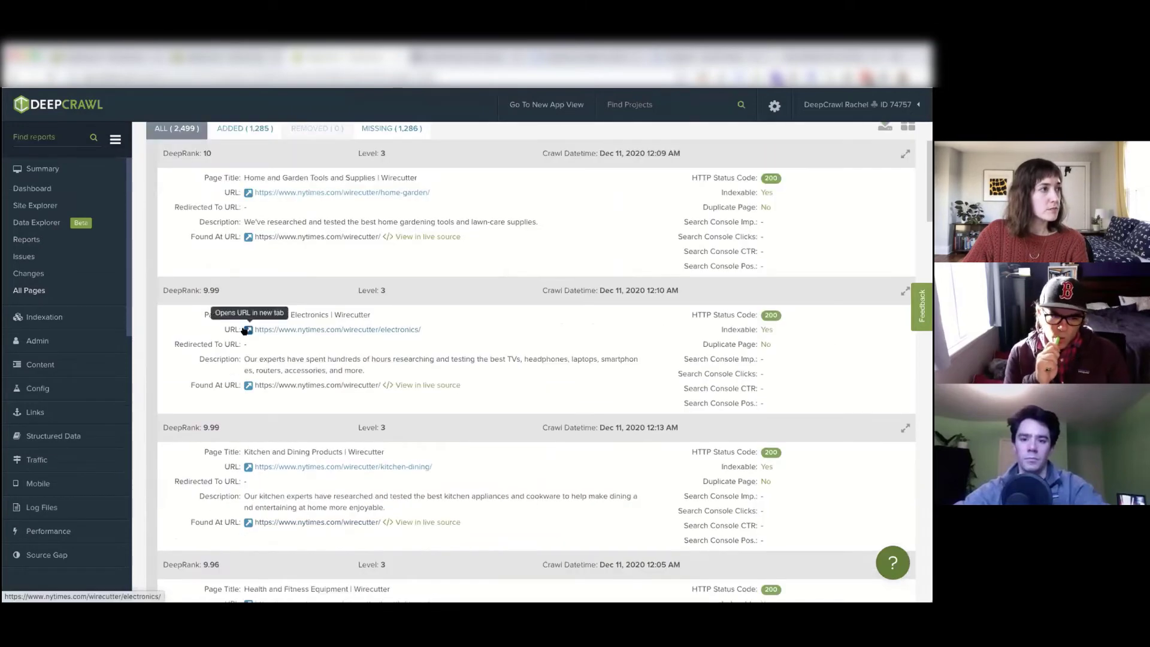